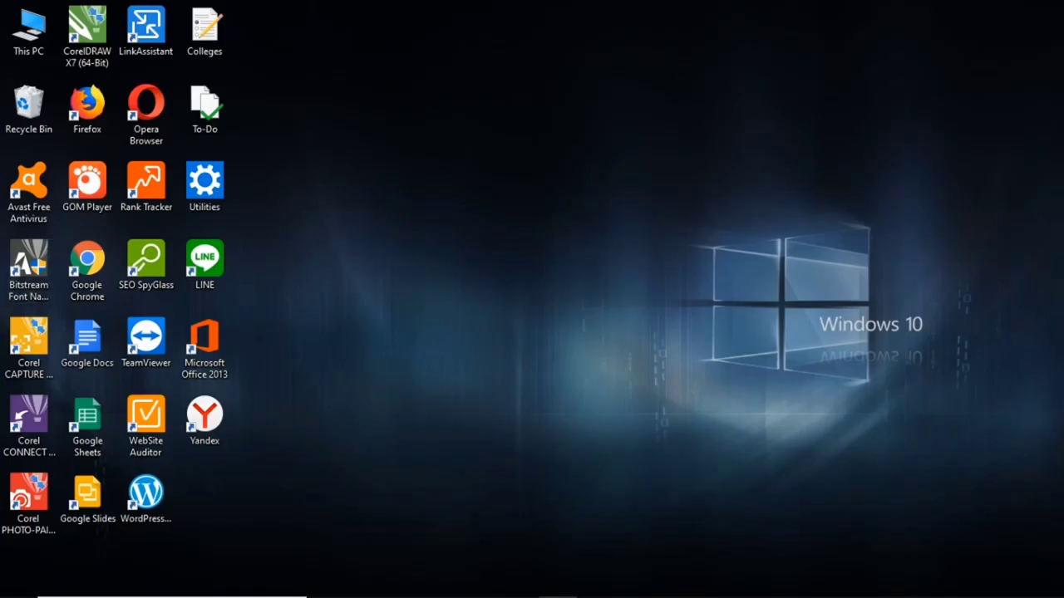
Open the desktop's color personalization settings and leave Transparency effects switched off.
{"action": "right_click", "coordinate": [517, 169]}
{"action": "left_click", "coordinate": [612, 446]}
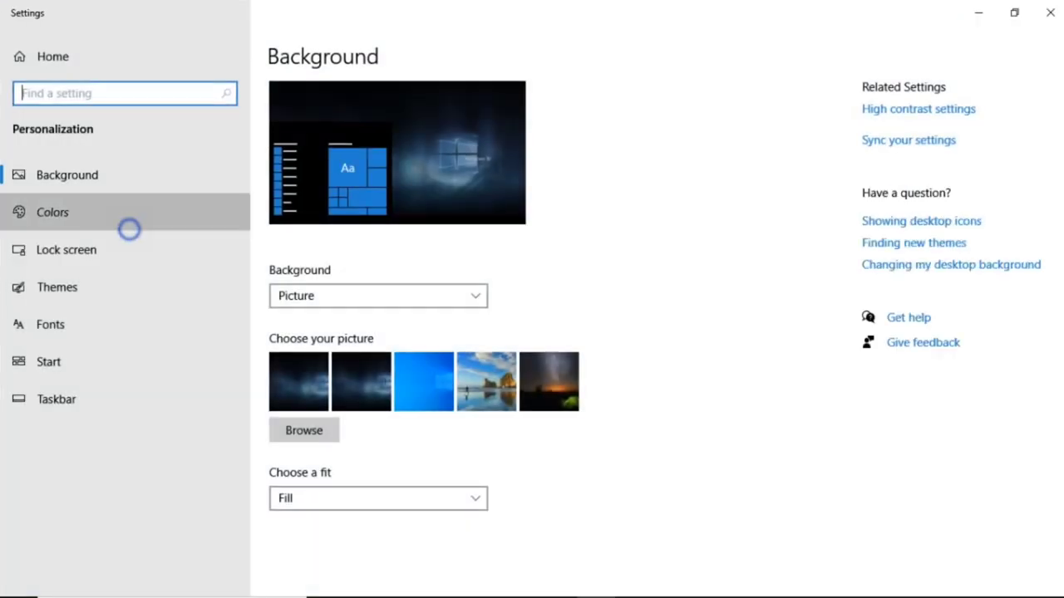
{"action": "left_click", "coordinate": [52, 211]}
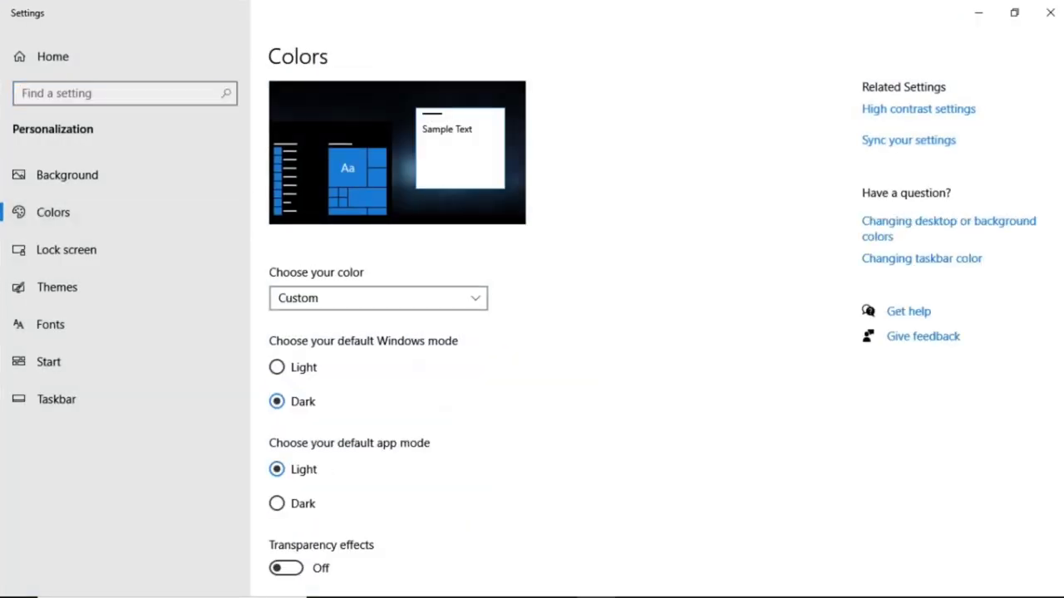
{"action": "scroll", "coordinate": [611, 263], "scroll_direction": "down", "scroll_amount": 4}
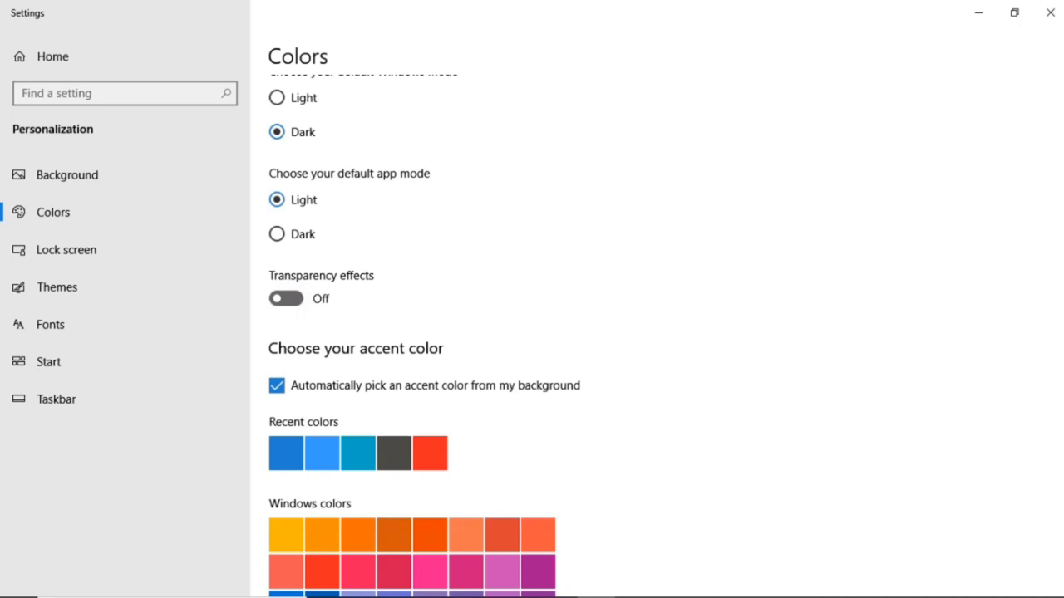
{"action": "left_click", "coordinate": [286, 299]}
{"action": "scroll", "coordinate": [611, 333], "scroll_direction": "up", "scroll_amount": 1}
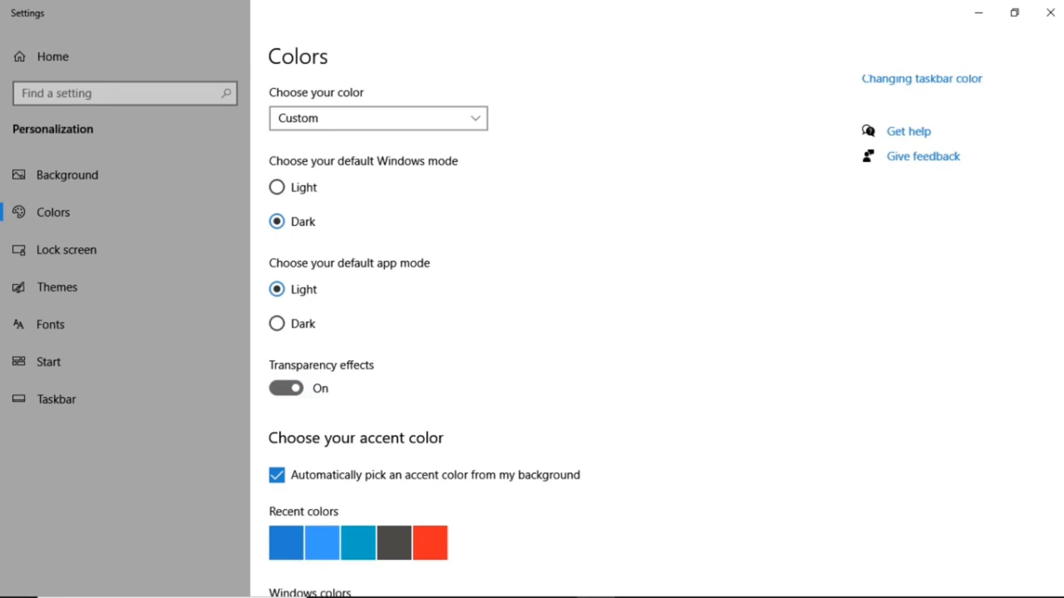
{"action": "left_click", "coordinate": [286, 388]}
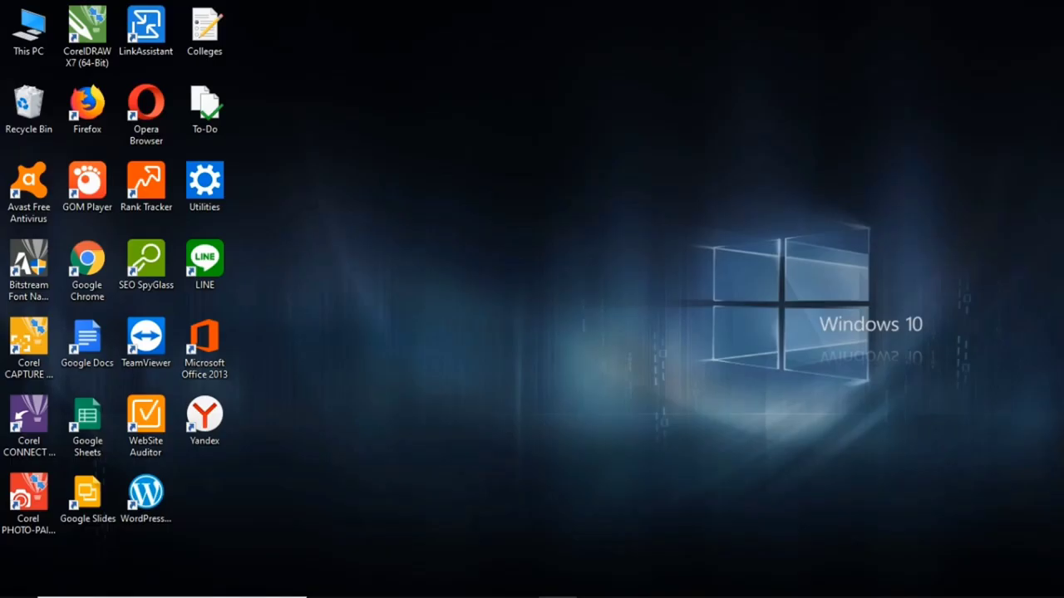
Refresh the desktop and open Task Manager.
{"action": "right_click", "coordinate": [562, 217]}
{"action": "left_click", "coordinate": [586, 304]}
{"action": "key", "text": "super+x"}
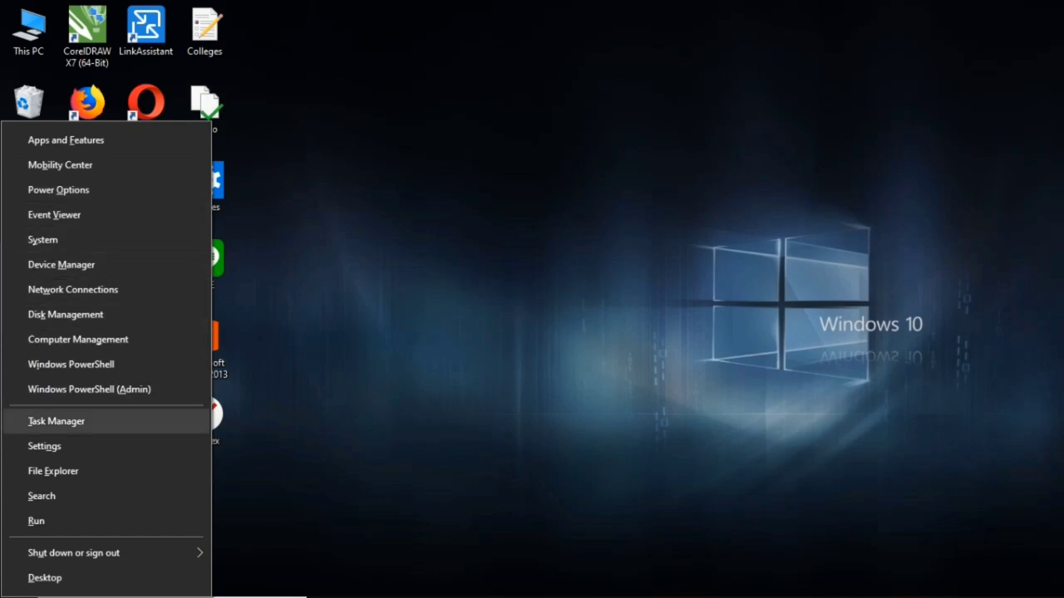
{"action": "key", "text": "Return"}
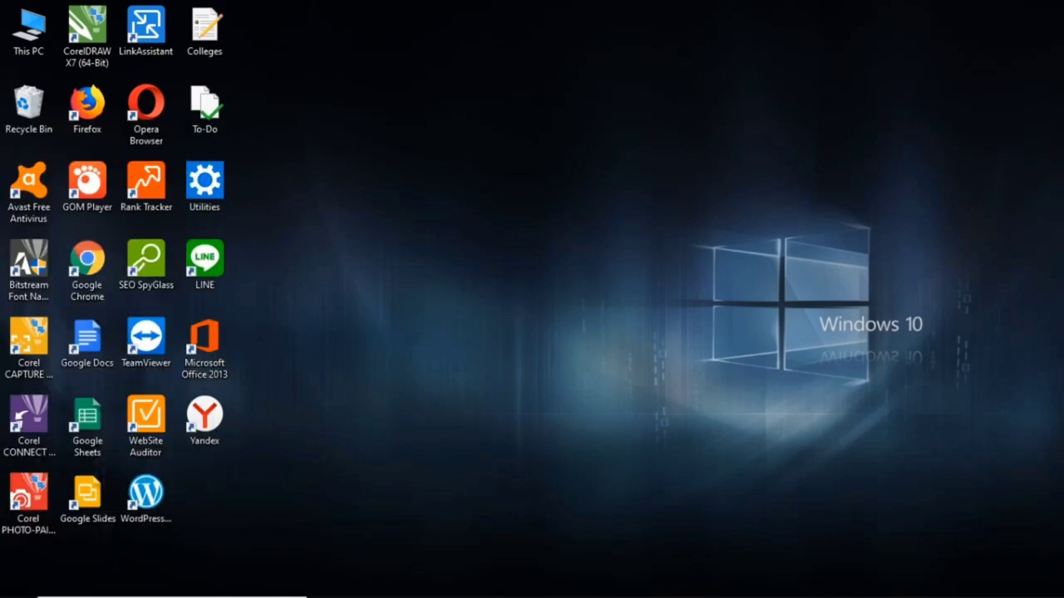
{"action": "right_click", "coordinate": [633, 583]}
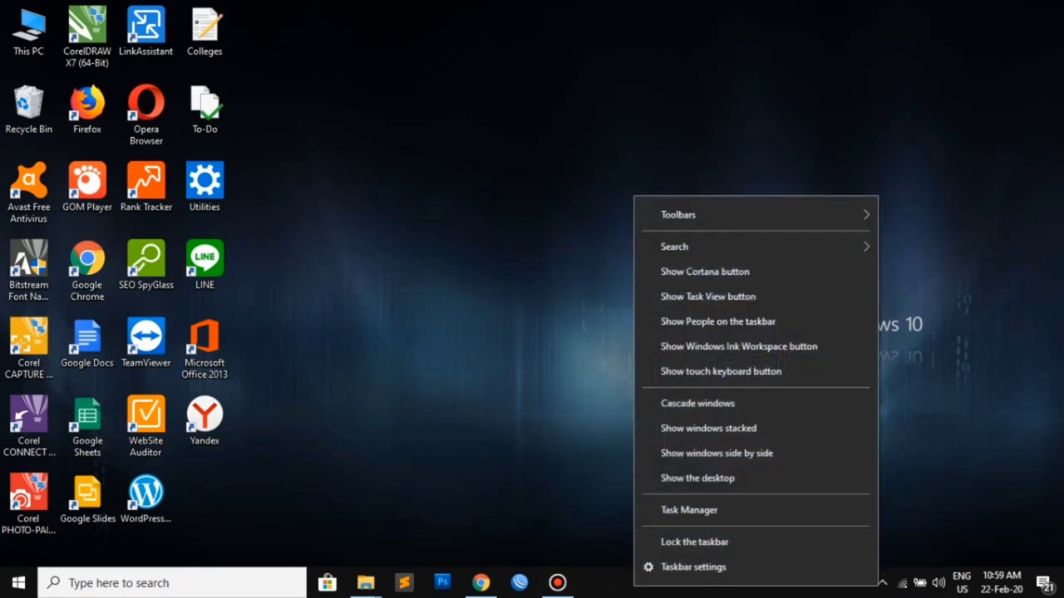
{"action": "left_click", "coordinate": [689, 510]}
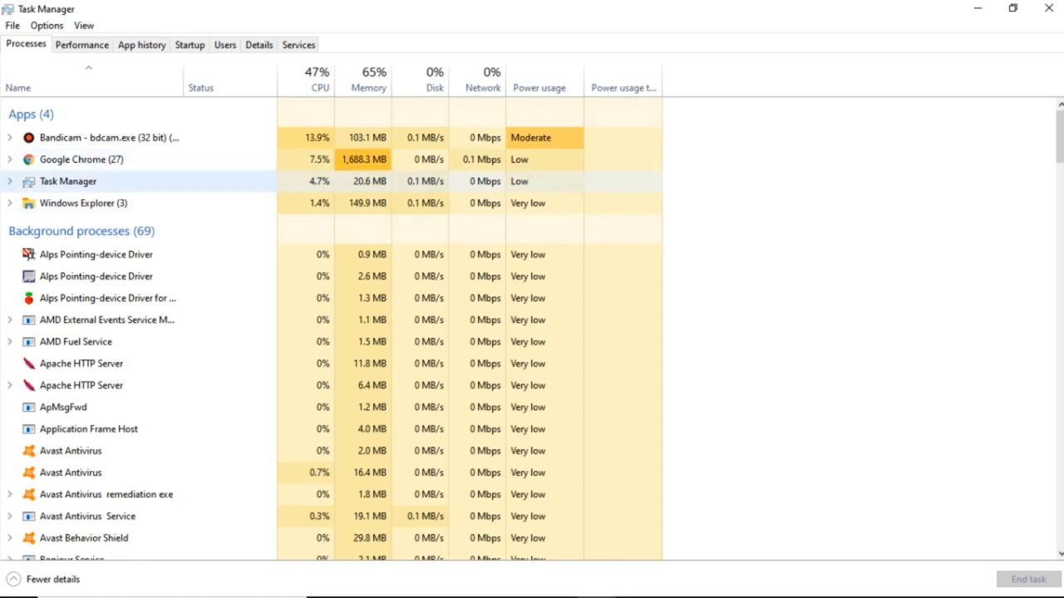
Disable usbshare.exe in the list of programs that start with Windows.
{"action": "left_click", "coordinate": [191, 46]}
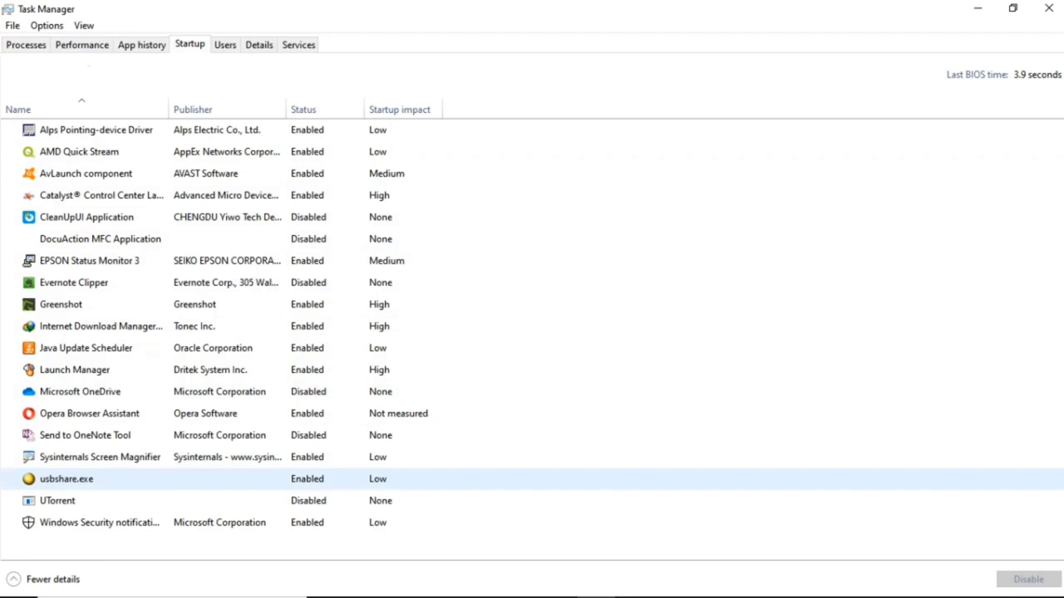
{"action": "right_click", "coordinate": [83, 480]}
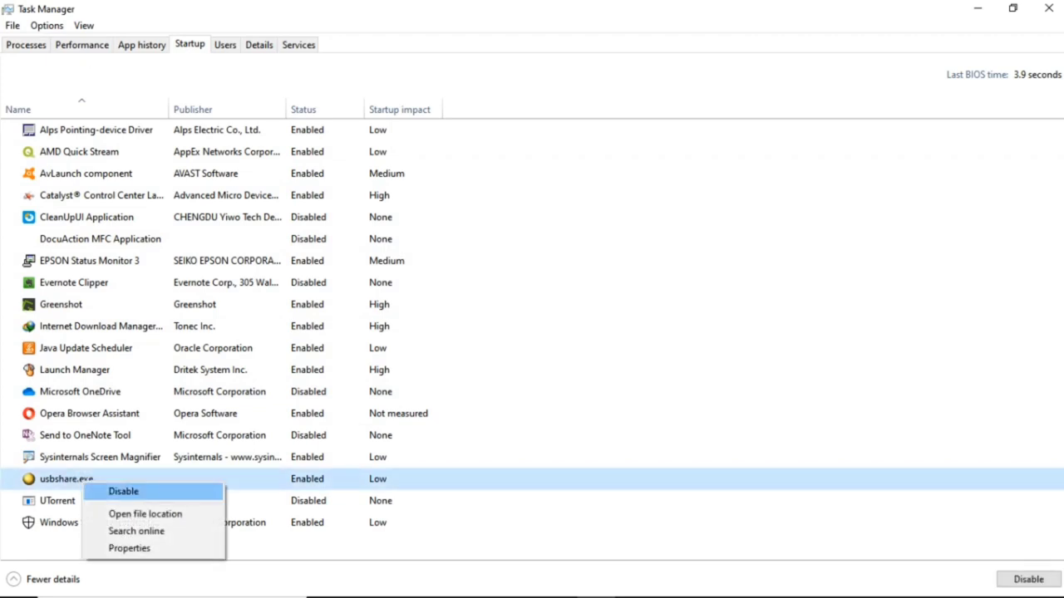
{"action": "left_click", "coordinate": [167, 491]}
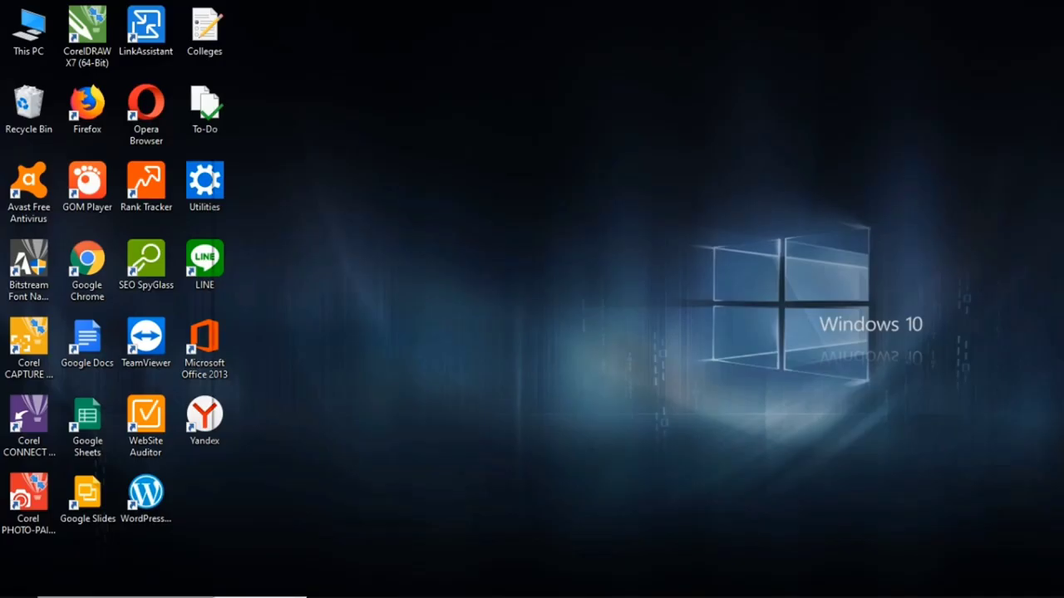
Reopen Task Manager from the desktop and maximize its window.
{"action": "key", "text": "super+x"}
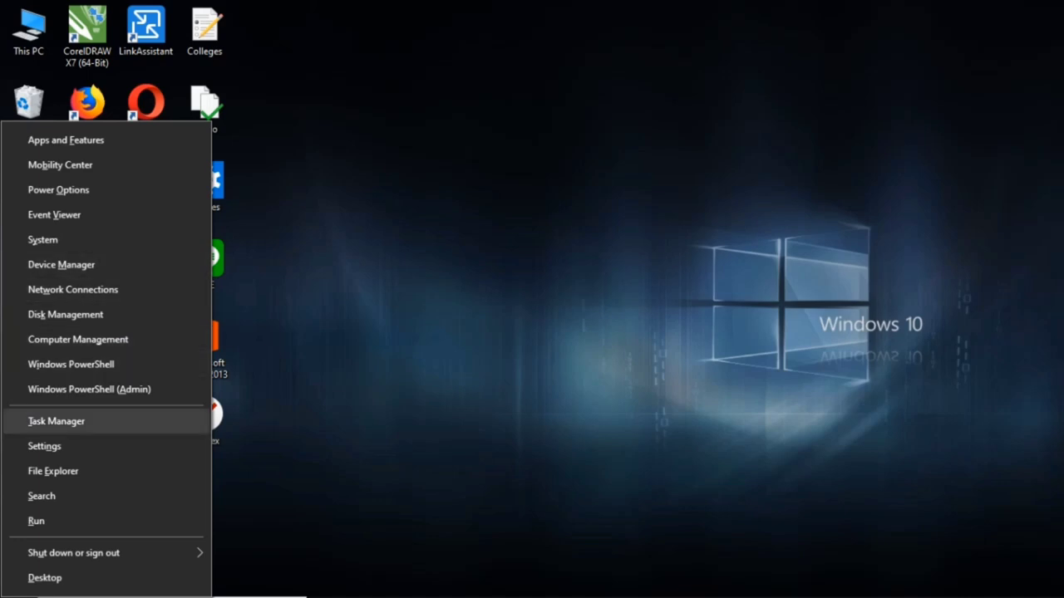
{"action": "key", "text": "Return"}
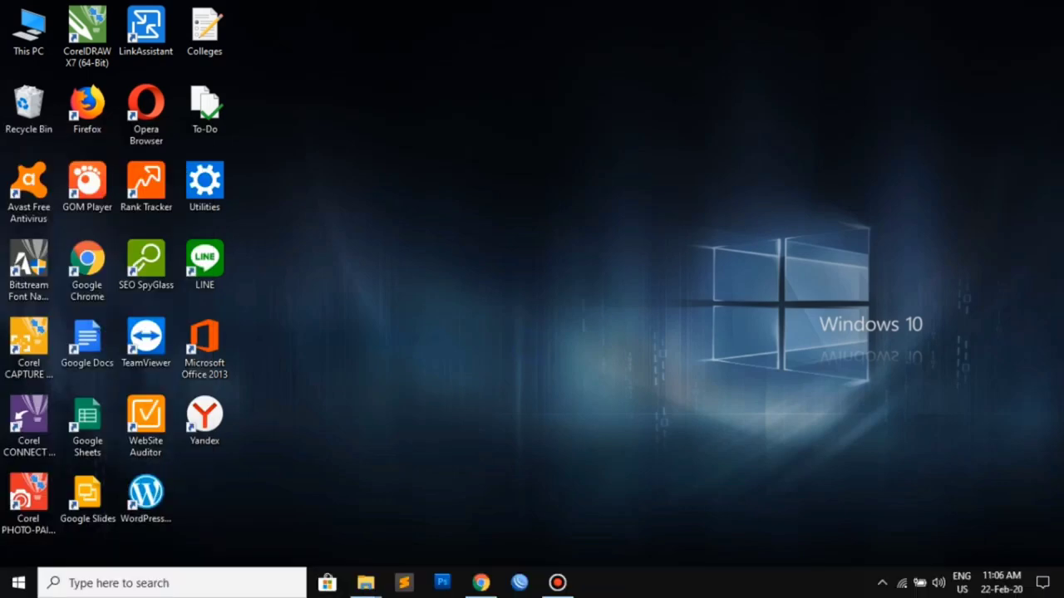
{"action": "right_click", "coordinate": [646, 580]}
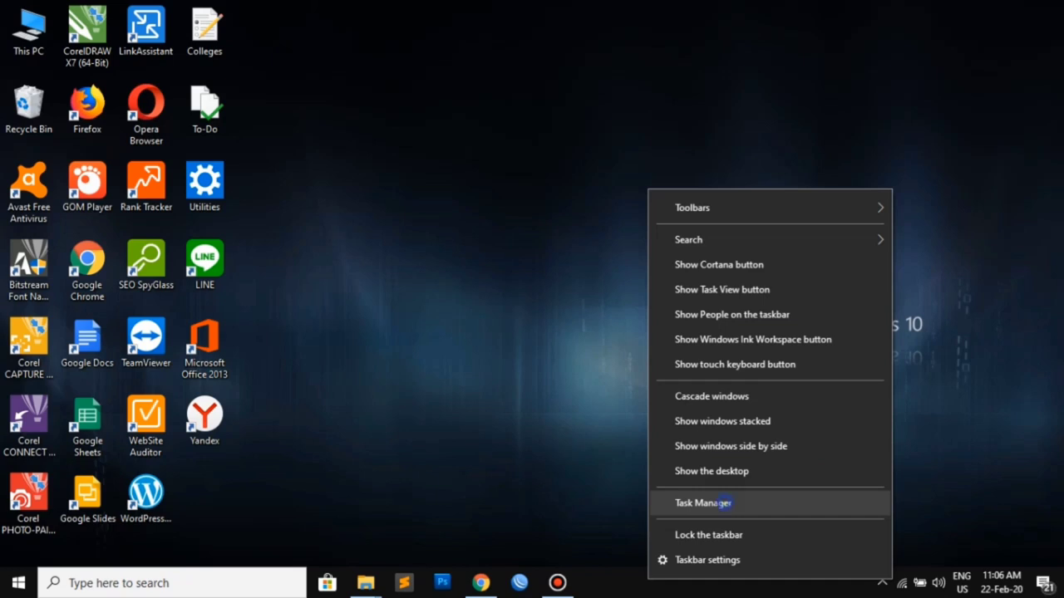
{"action": "left_click", "coordinate": [724, 502]}
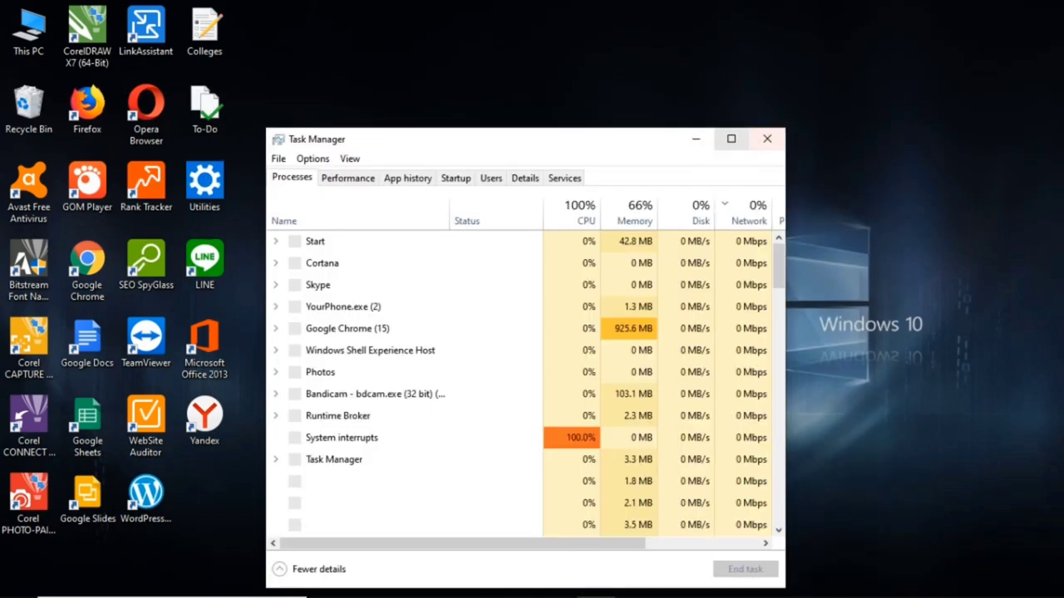
{"action": "left_click", "coordinate": [718, 138]}
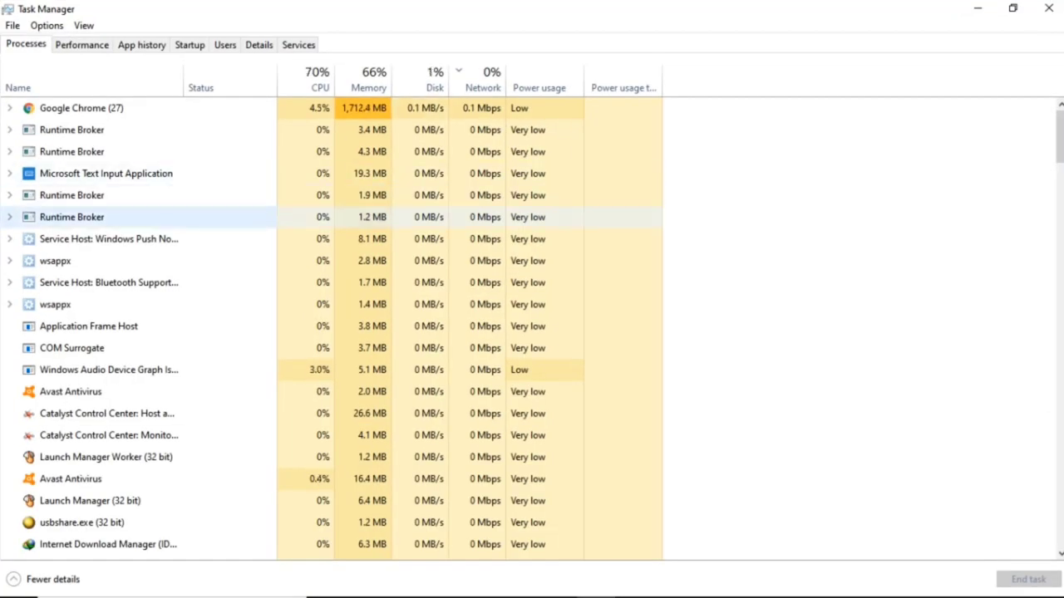
Stop the XblAuthManager (Xbox Live Auth Manager) service in Task Manager.
{"action": "left_click", "coordinate": [299, 45]}
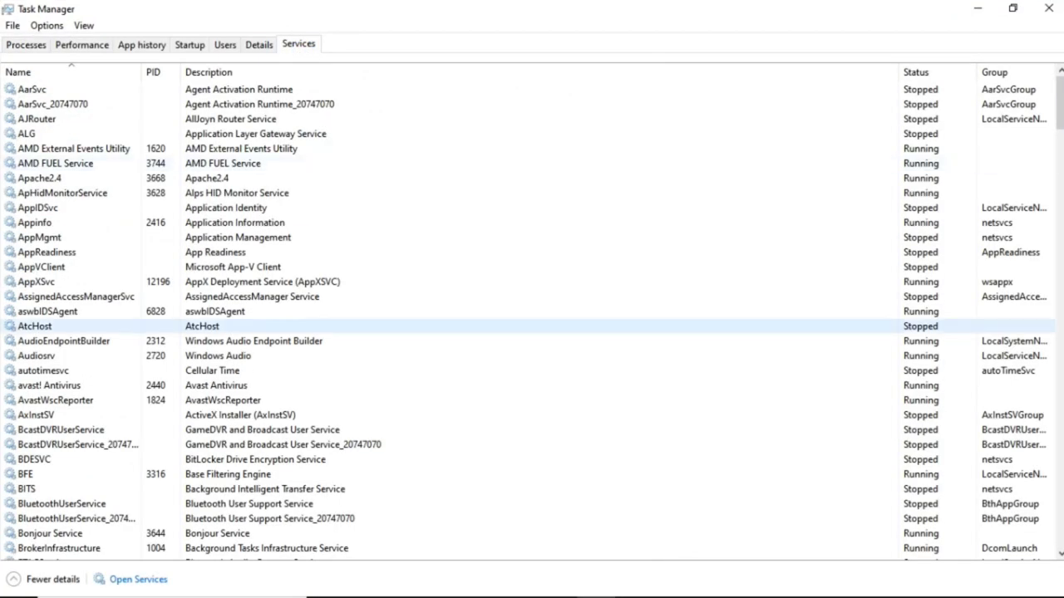
{"action": "scroll", "coordinate": [532, 324], "scroll_direction": "down", "scroll_amount": 20}
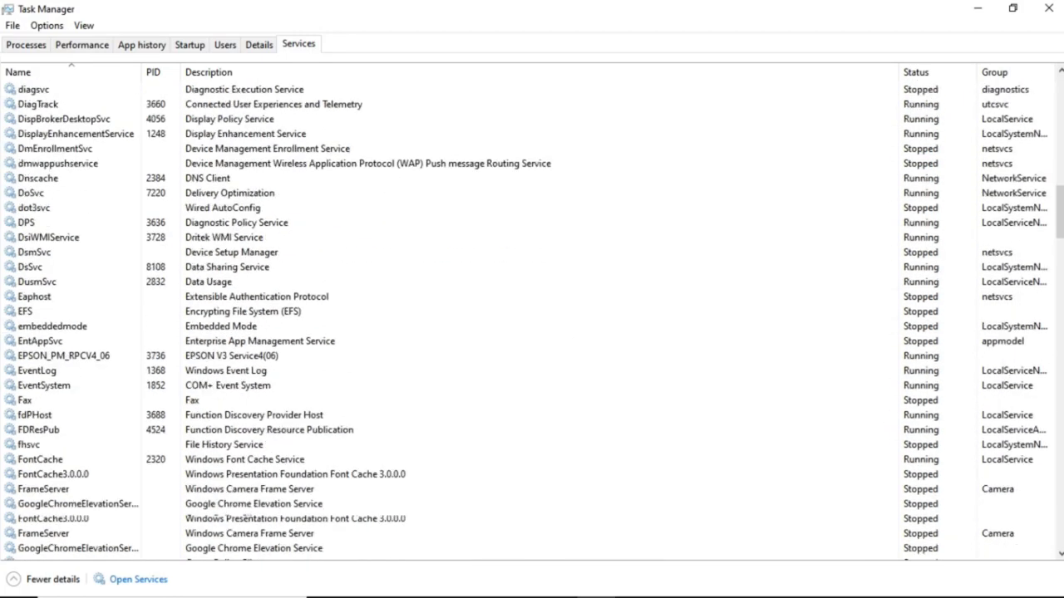
{"action": "scroll", "coordinate": [532, 324], "scroll_direction": "down", "scroll_amount": 20}
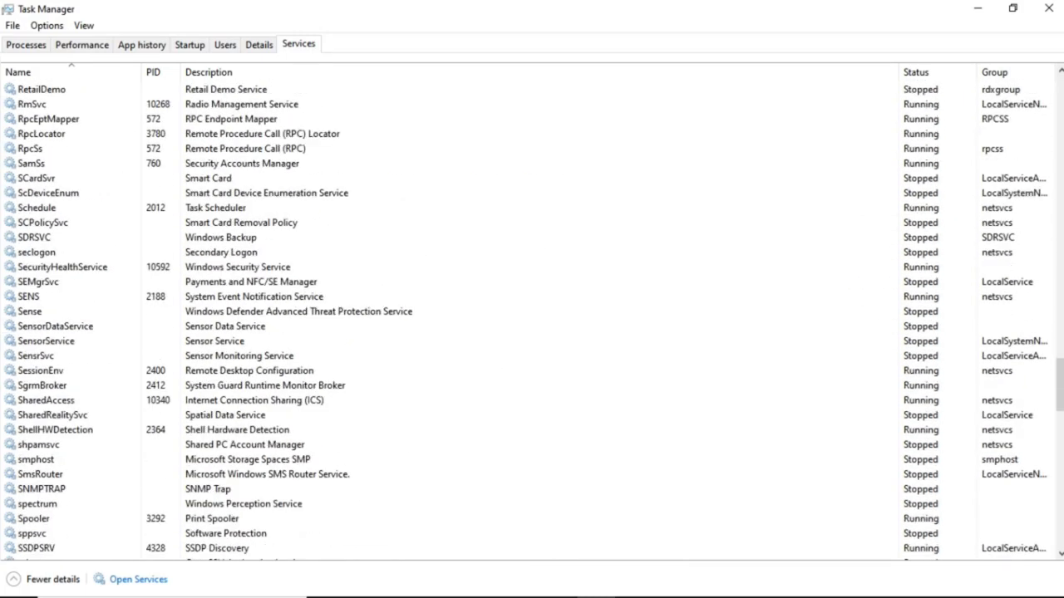
{"action": "scroll", "coordinate": [532, 324], "scroll_direction": "down", "scroll_amount": 20}
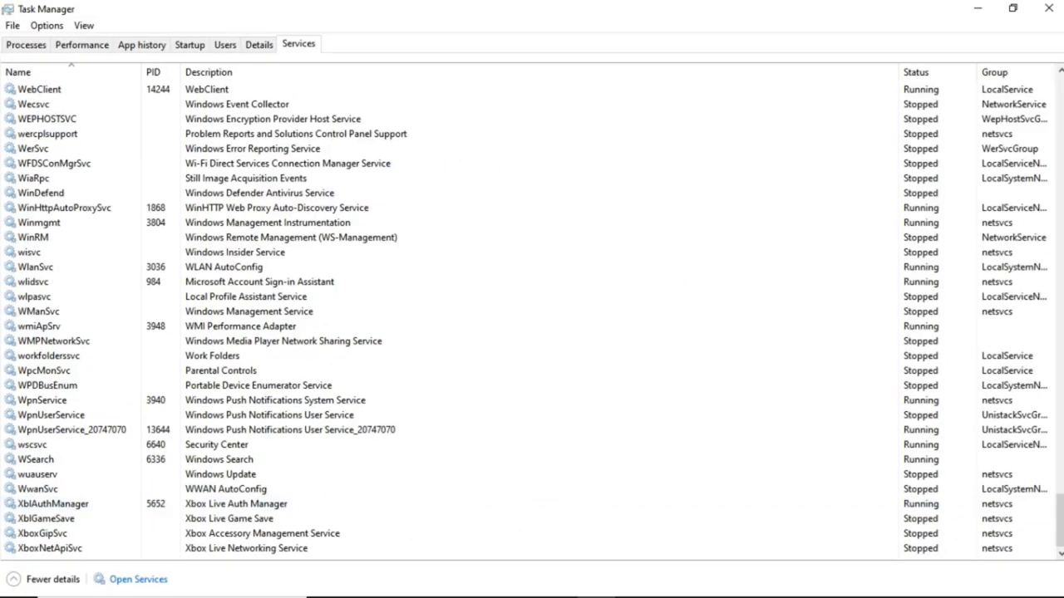
{"action": "right_click", "coordinate": [73, 502]}
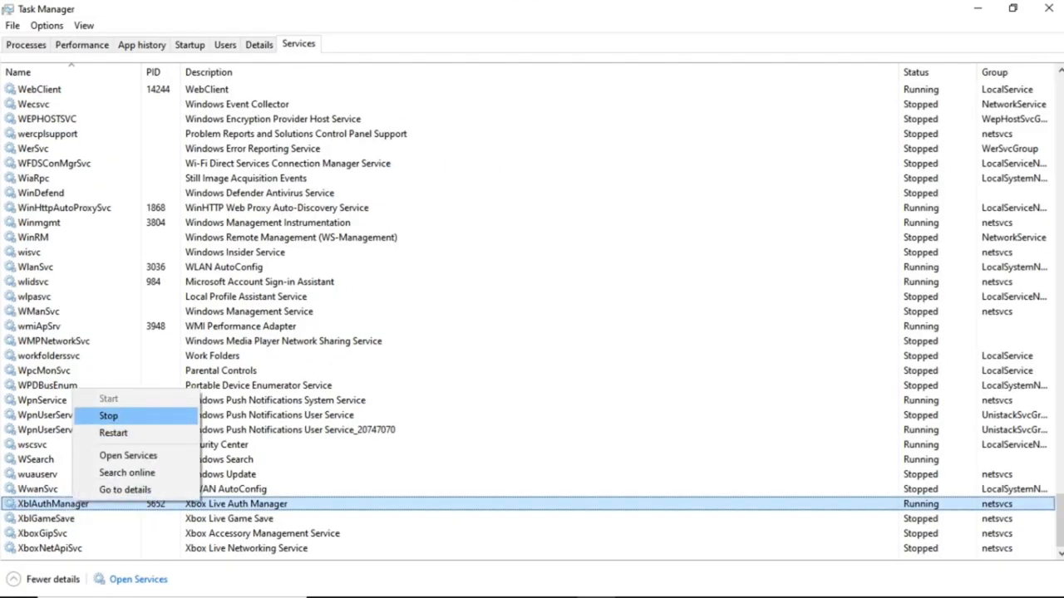
{"action": "left_click", "coordinate": [108, 416]}
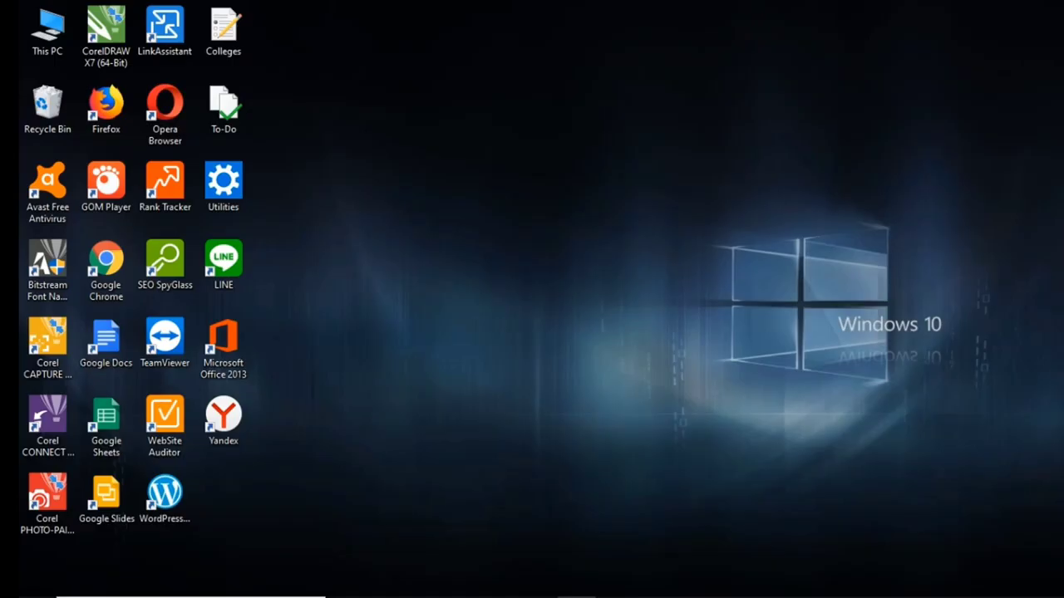
Refresh the desktop, search Windows for "control panel" and open Control Panel.
{"action": "right_click", "coordinate": [579, 199]}
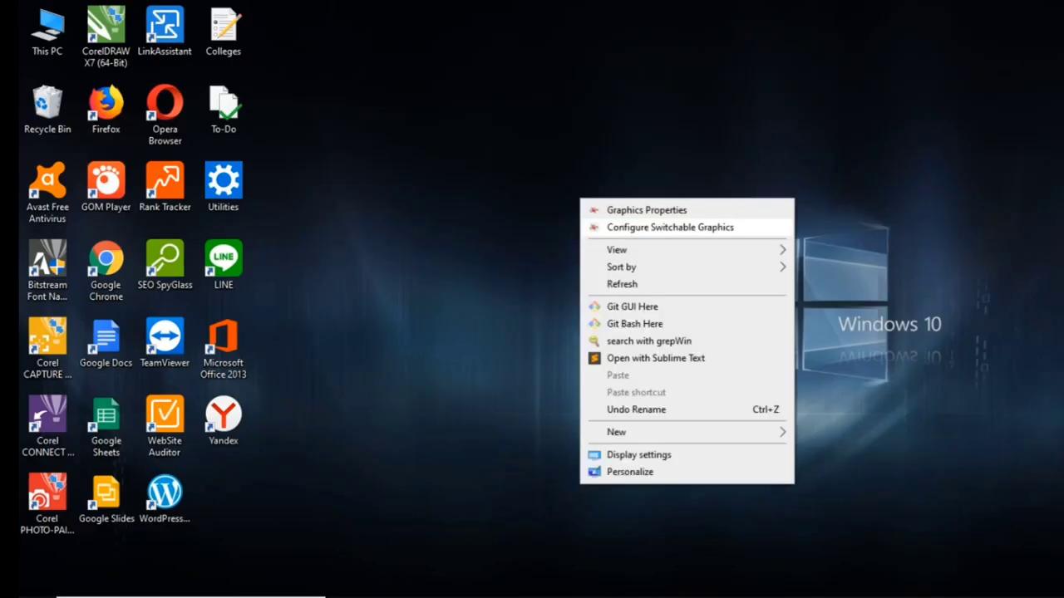
{"action": "left_click", "coordinate": [616, 282]}
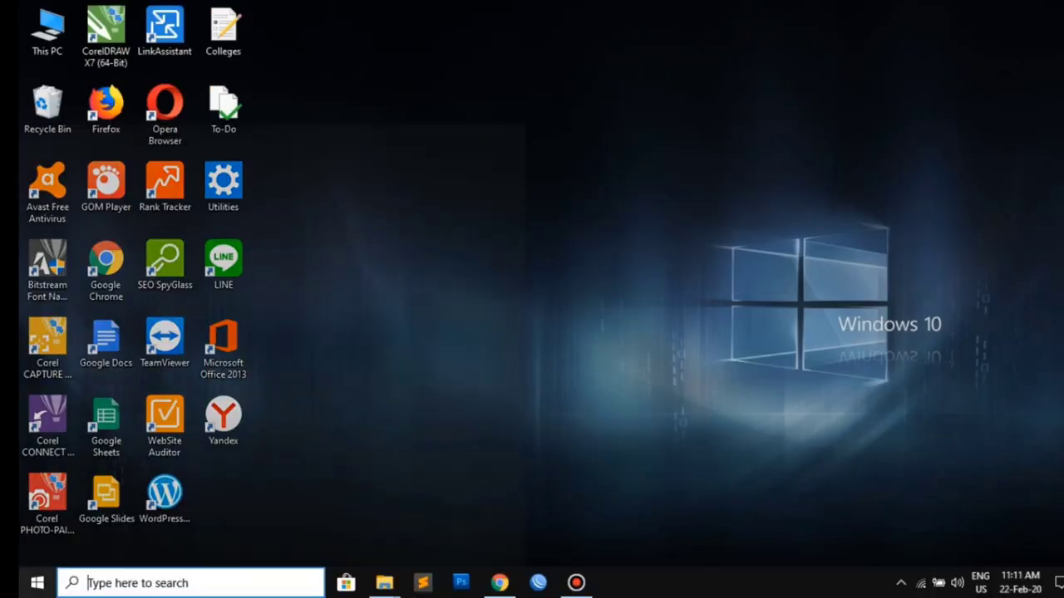
{"action": "key", "text": "super"}
{"action": "type", "text": "d"}
{"action": "type", "text": "ontrol panel"}
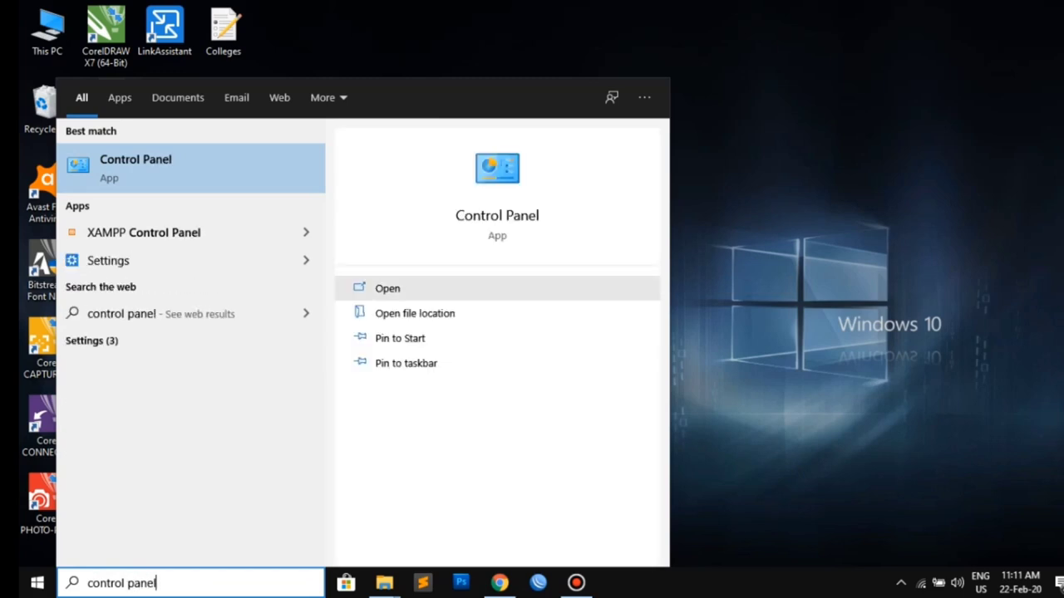
{"action": "left_click", "coordinate": [195, 159]}
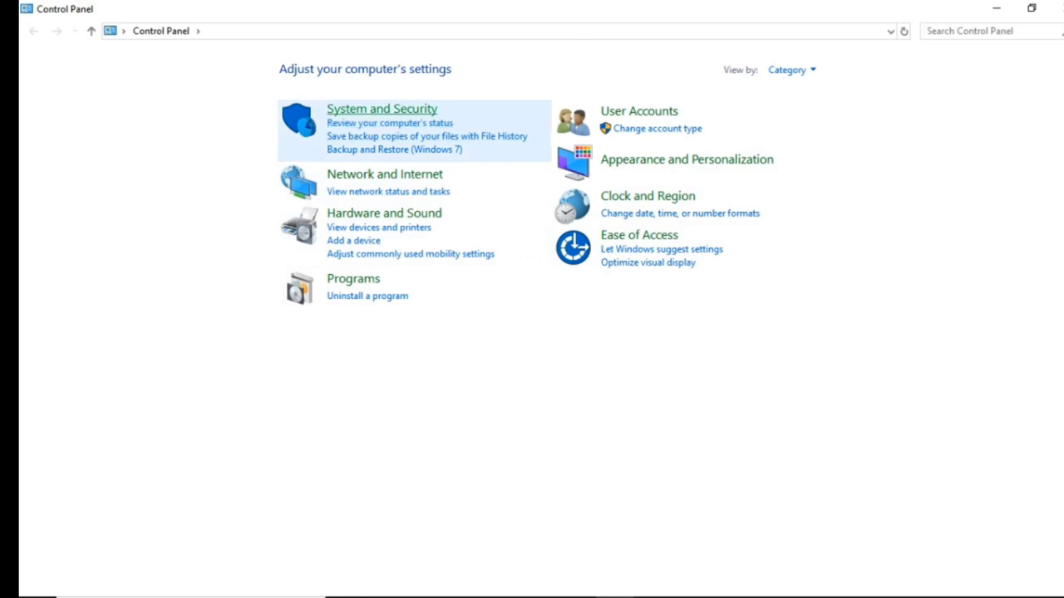
Open the Performance Options dialog from the advanced system settings under System and Security.
{"action": "left_click", "coordinate": [407, 110]}
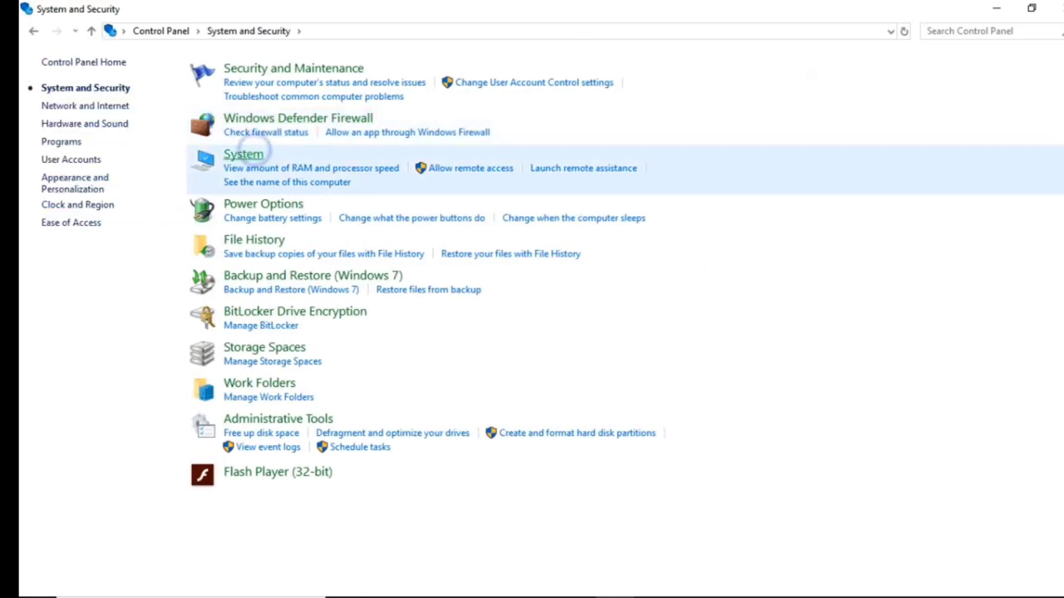
{"action": "left_click", "coordinate": [243, 154]}
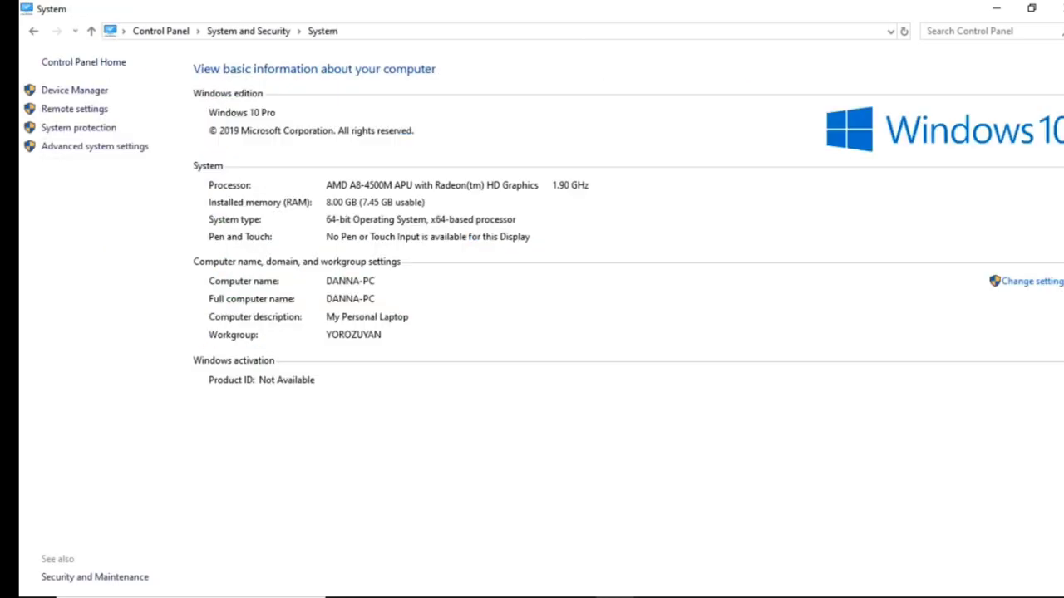
{"action": "left_click", "coordinate": [95, 146]}
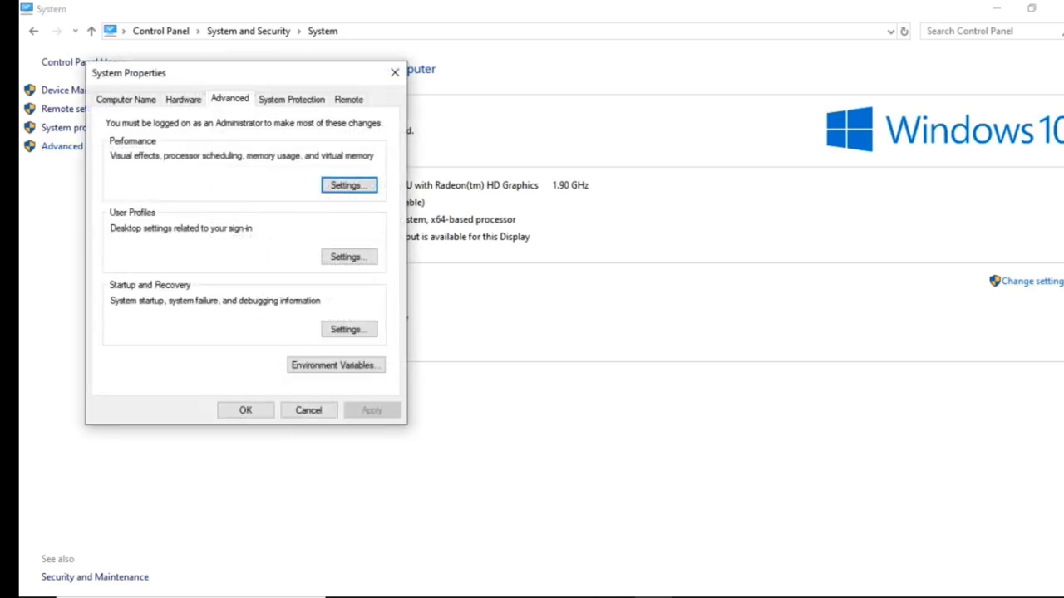
{"action": "left_click_drag", "start_coordinate": [252, 75], "coordinate": [550, 136]}
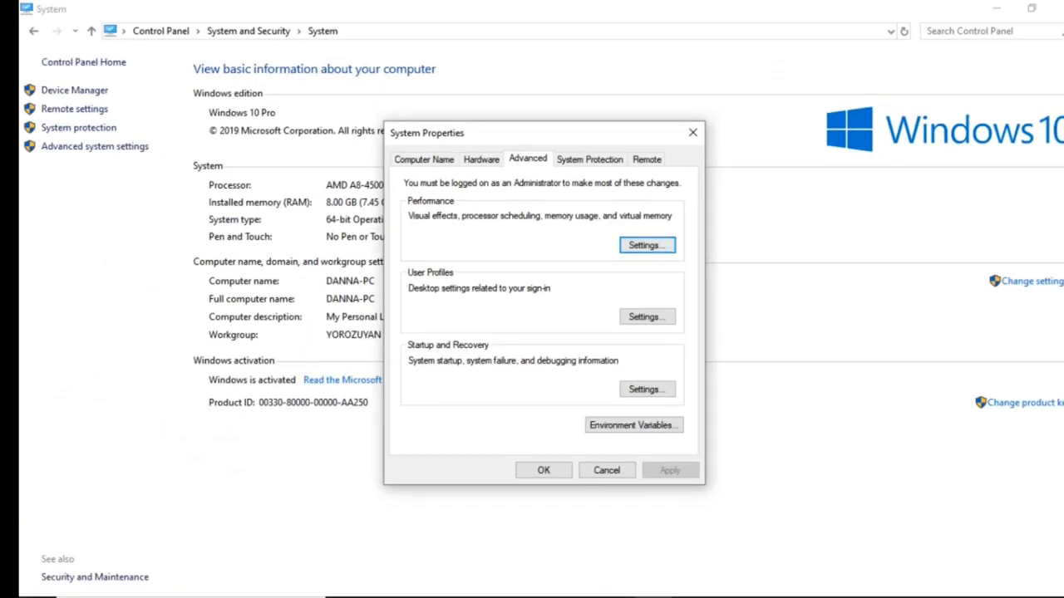
{"action": "left_click", "coordinate": [646, 246]}
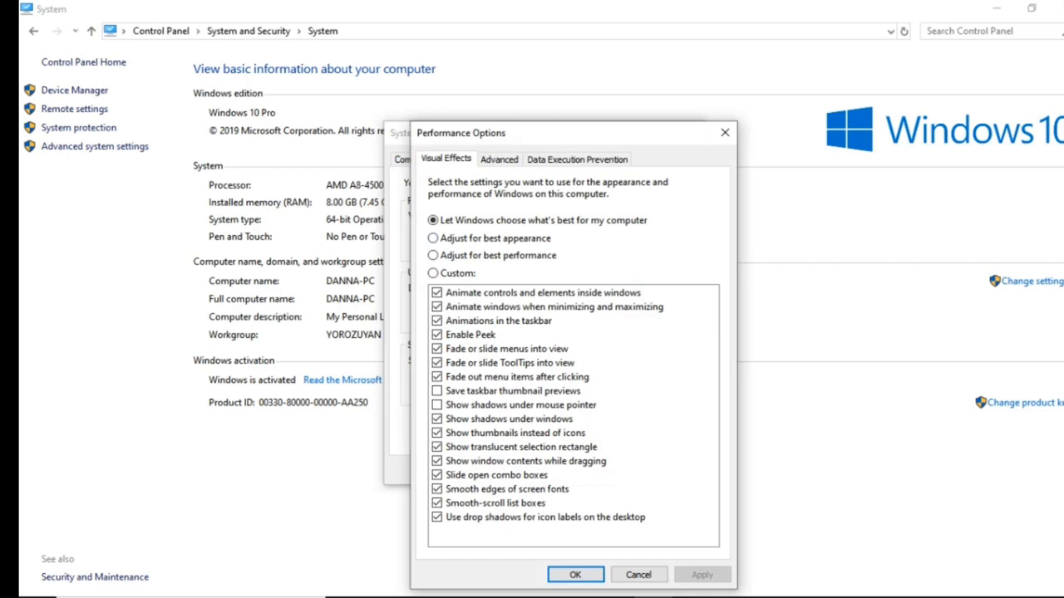
Turn off shadows under windows, taskbar animations, minimize/maximize window animations, and animated controls and elements inside windows, and apply these visual effects.
{"action": "left_click", "coordinate": [436, 419]}
{"action": "left_click", "coordinate": [436, 320]}
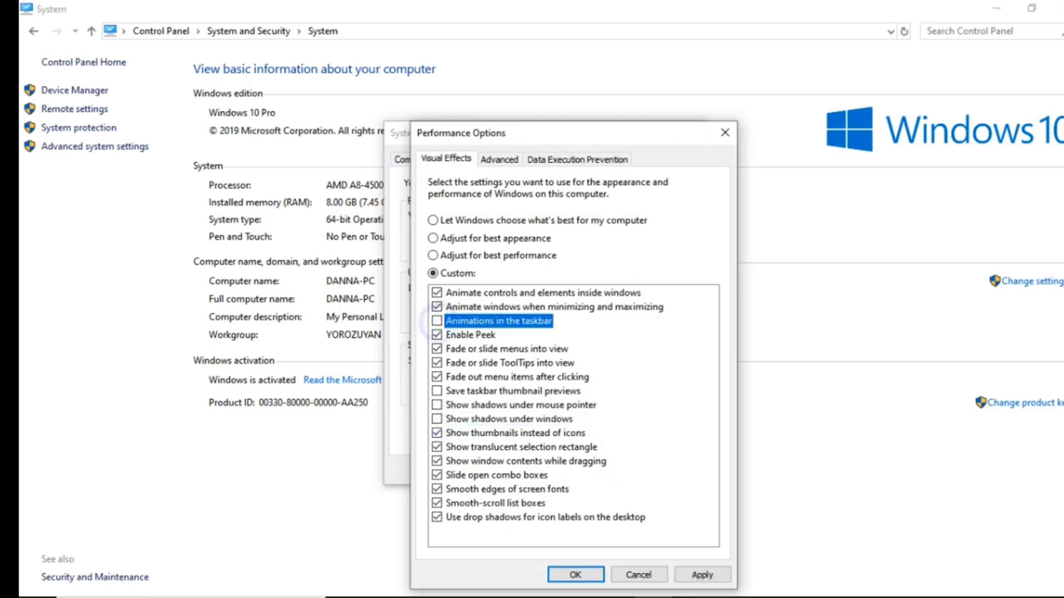
{"action": "left_click", "coordinate": [436, 306]}
{"action": "left_click", "coordinate": [436, 292]}
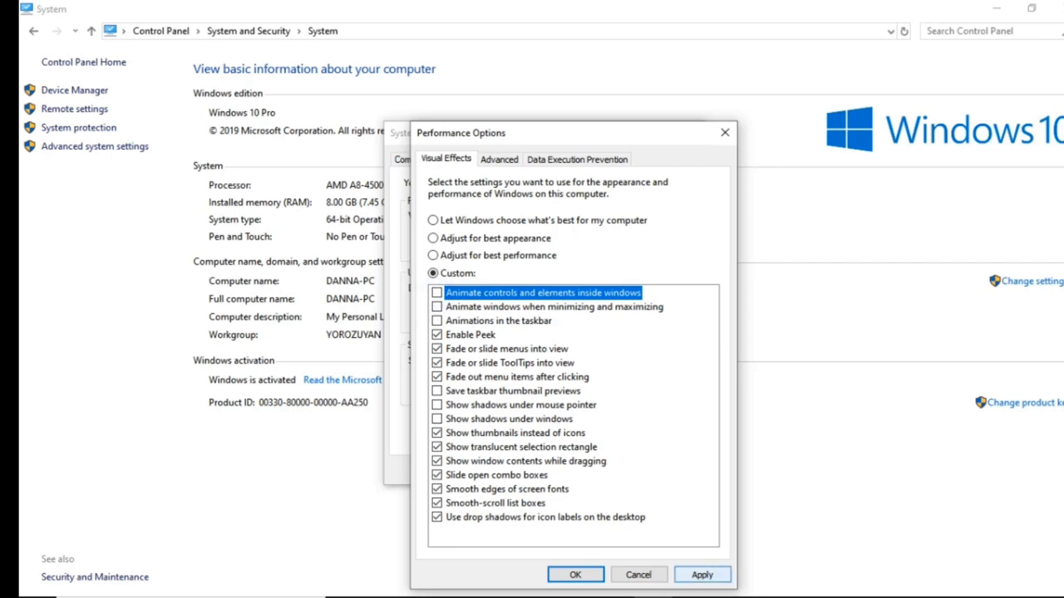
{"action": "left_click", "coordinate": [702, 575]}
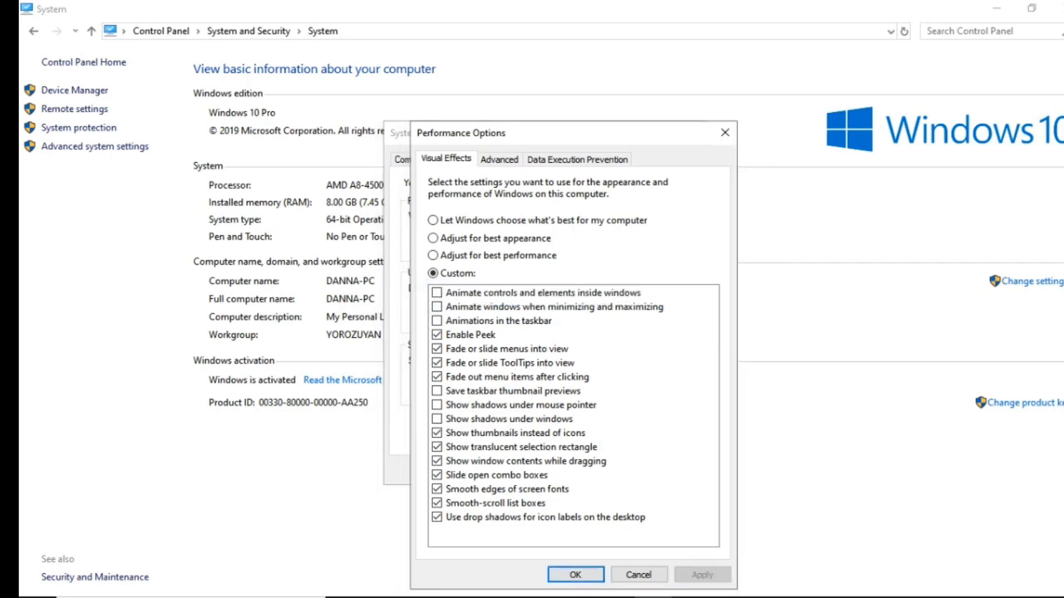
Confirm and close the Performance Options and System Properties dialogs, and refresh the desktop.
{"action": "left_click", "coordinate": [575, 574]}
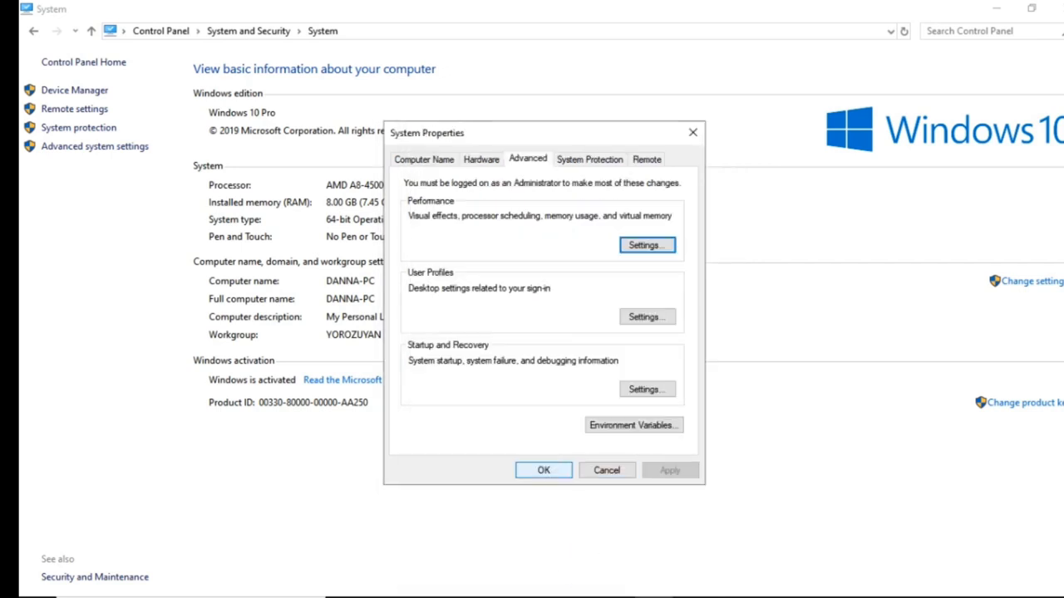
{"action": "left_click", "coordinate": [543, 471]}
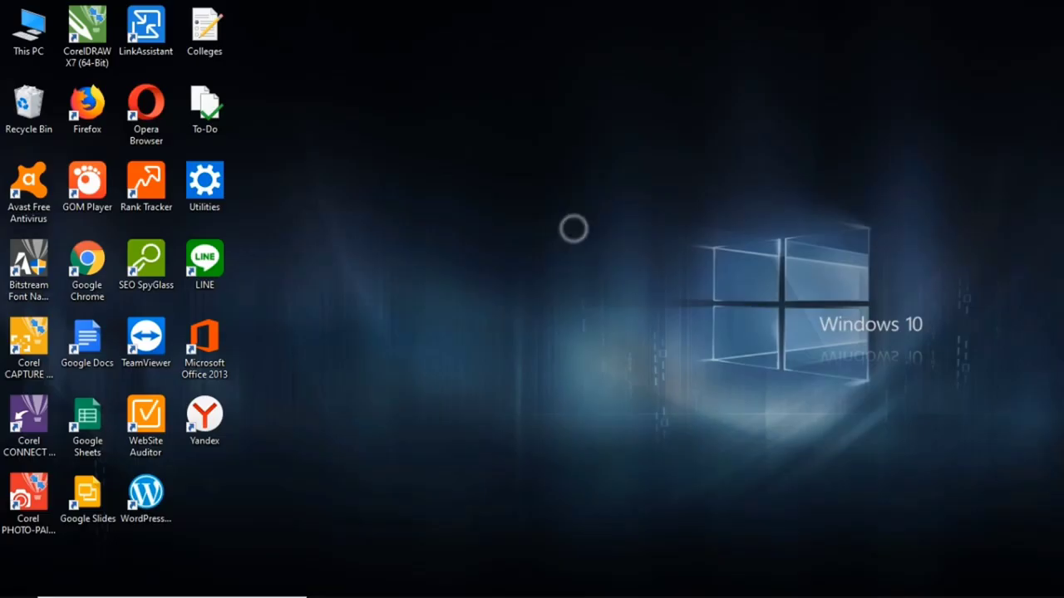
{"action": "right_click", "coordinate": [571, 228]}
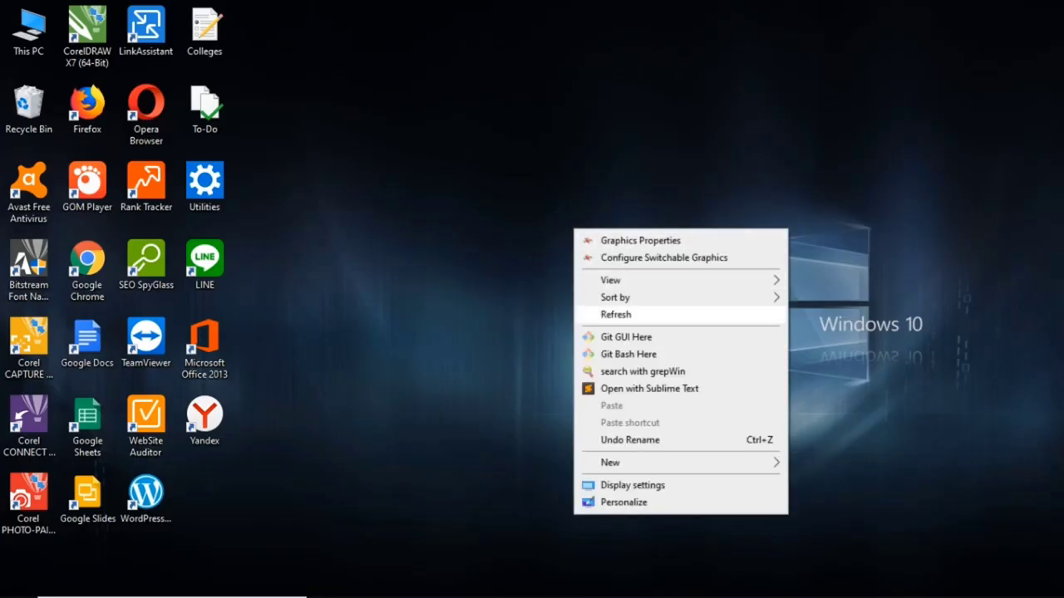
{"action": "left_click", "coordinate": [611, 314]}
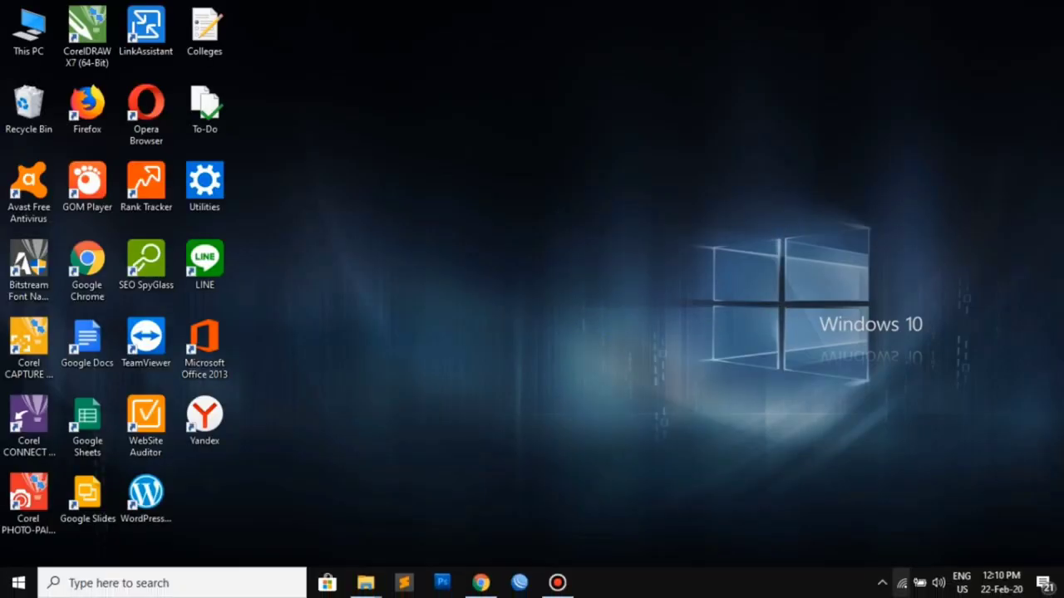
Open the power button settings in Power Options and unlock the settings that are currently unavailable.
{"action": "right_click", "coordinate": [921, 583]}
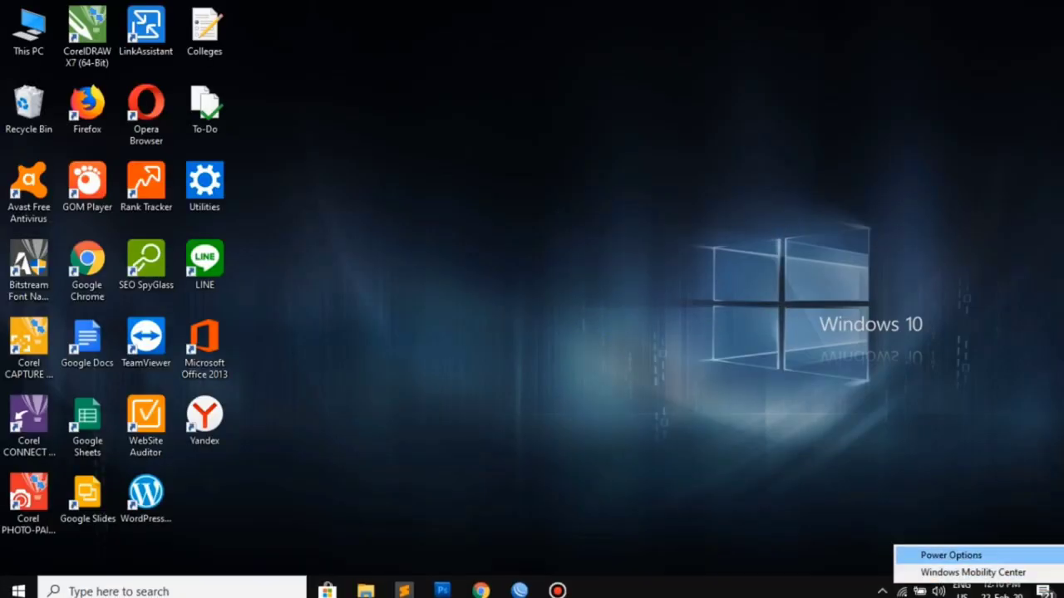
{"action": "left_click", "coordinate": [930, 555]}
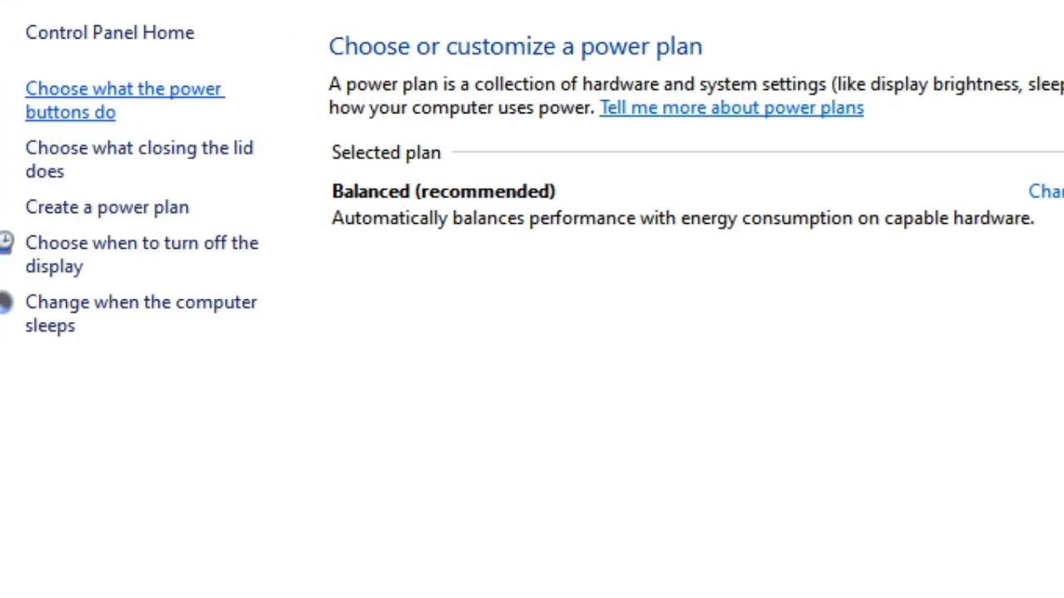
{"action": "left_click", "coordinate": [132, 91]}
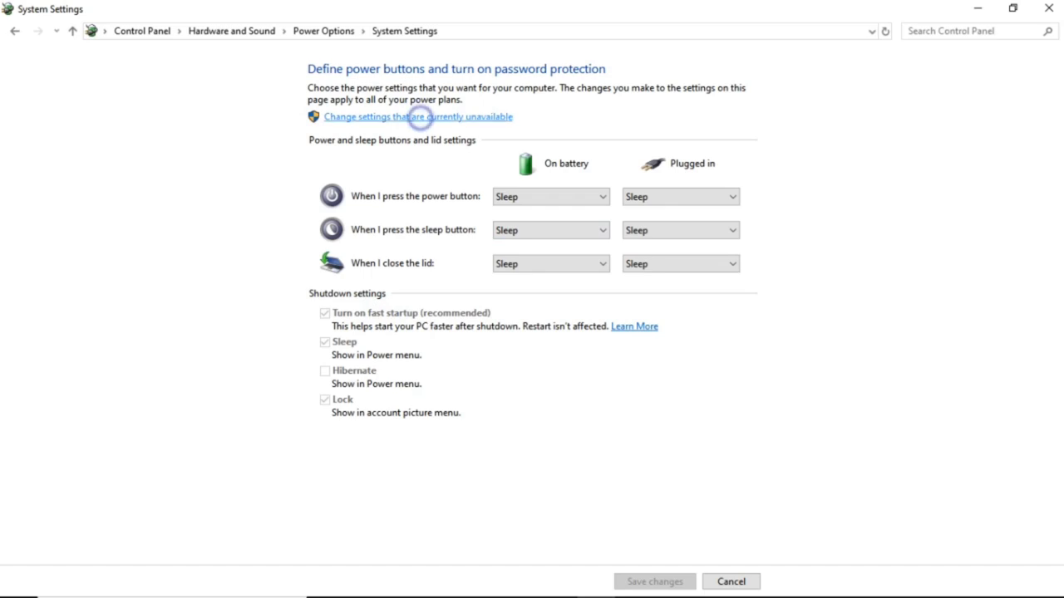
{"action": "left_click", "coordinate": [421, 117]}
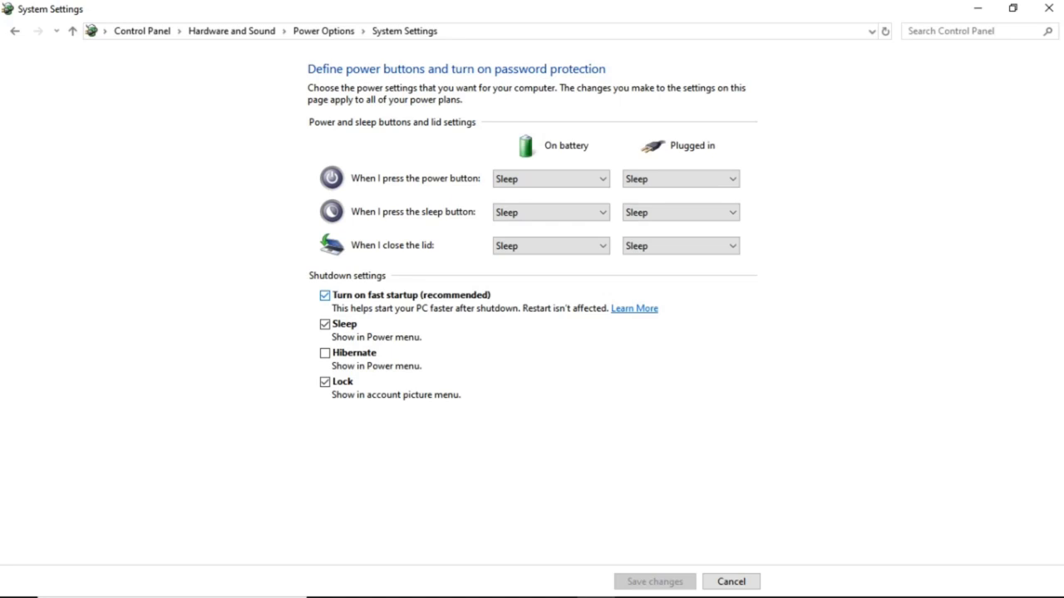
Toggle fast startup off and on again, leaving it enabled, and save the shutdown settings.
{"action": "left_click", "coordinate": [325, 295]}
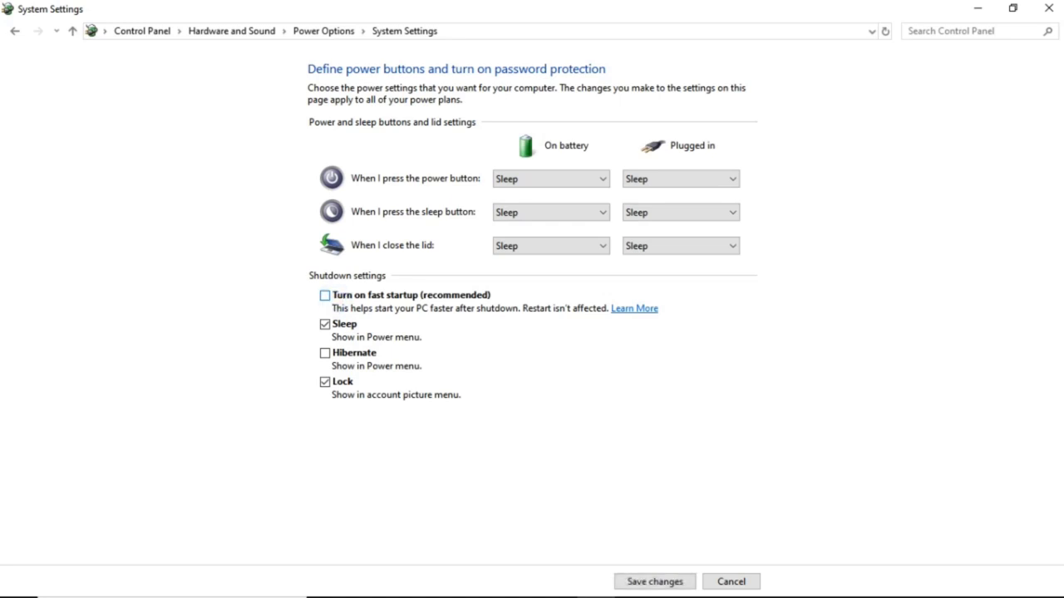
{"action": "left_click", "coordinate": [325, 295]}
{"action": "left_click", "coordinate": [655, 581]}
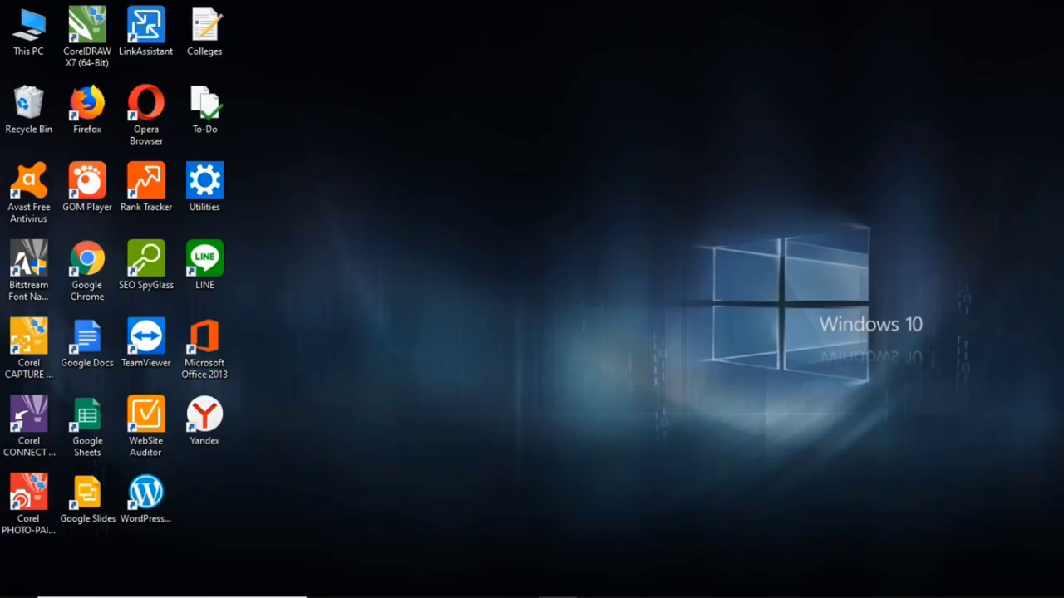
Refresh the desktop, search Windows for "add or remove" and open Add or remove programs.
{"action": "right_click", "coordinate": [508, 292]}
{"action": "left_click", "coordinate": [557, 380]}
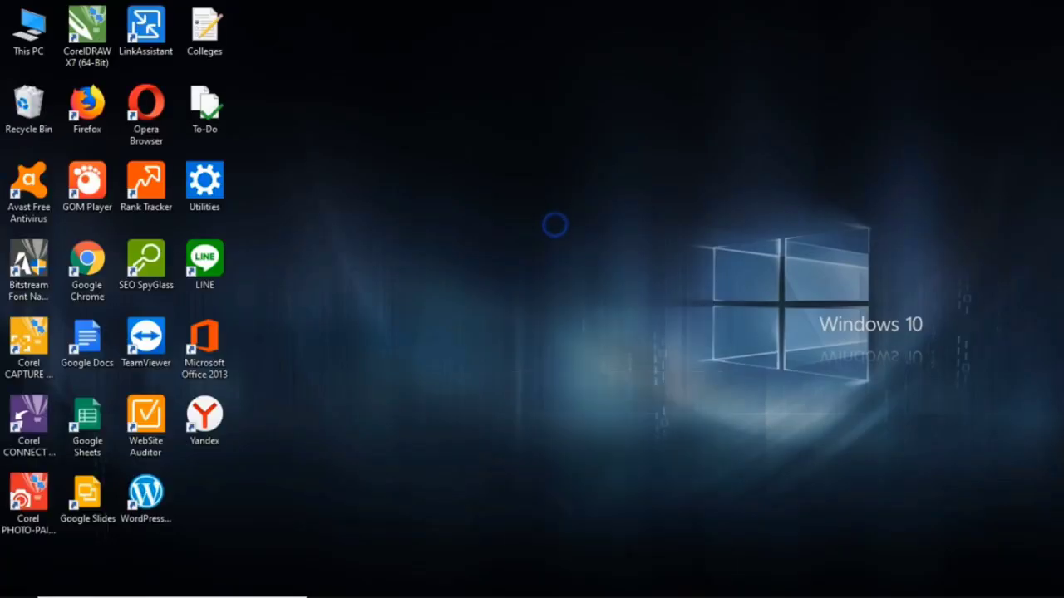
{"action": "key", "text": "super"}
{"action": "type", "text": "add or remove"}
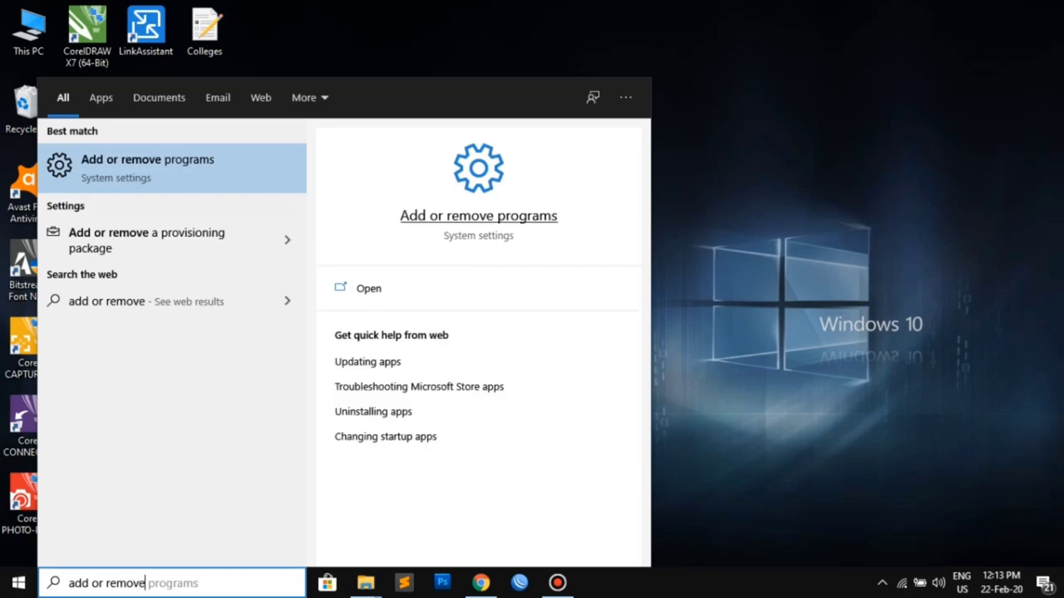
{"action": "left_click", "coordinate": [124, 170]}
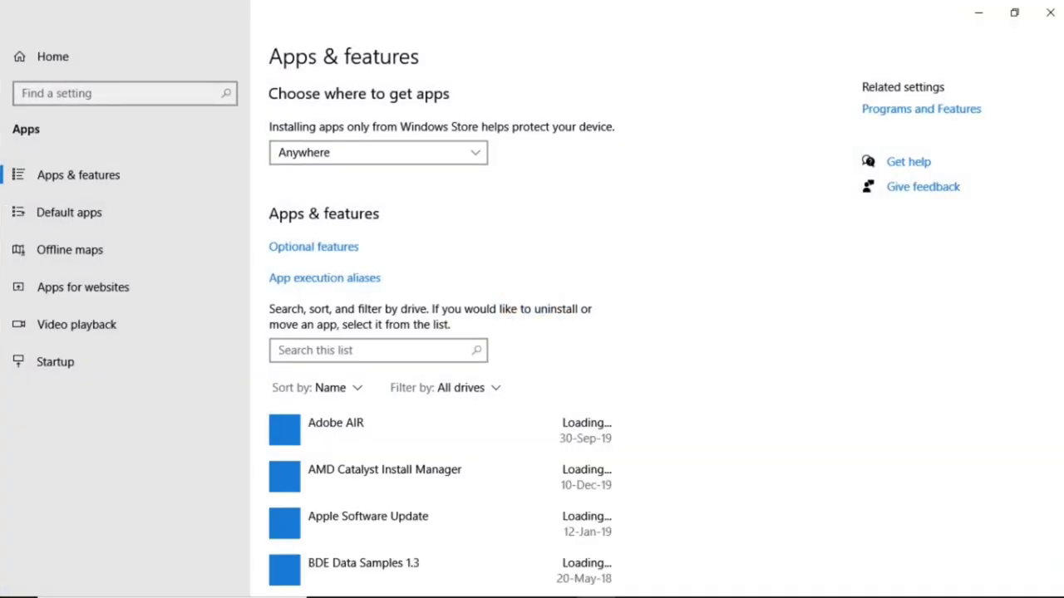
Look through the installed apps under Apps & features and close the Settings window.
{"action": "scroll", "coordinate": [532, 333], "scroll_direction": "down", "scroll_amount": 3}
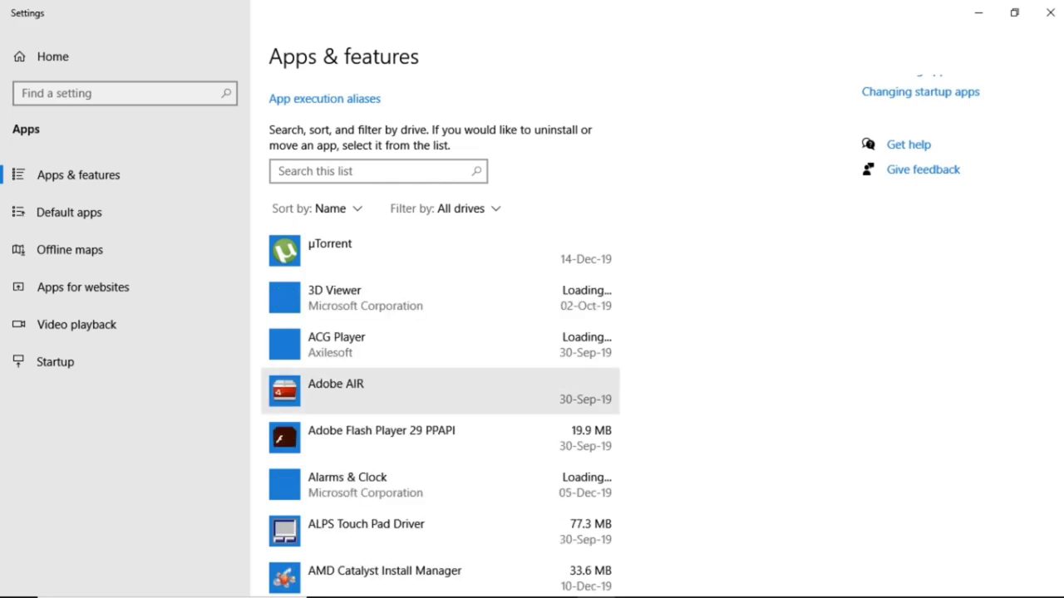
{"action": "scroll", "coordinate": [440, 391], "scroll_direction": "down", "scroll_amount": 8}
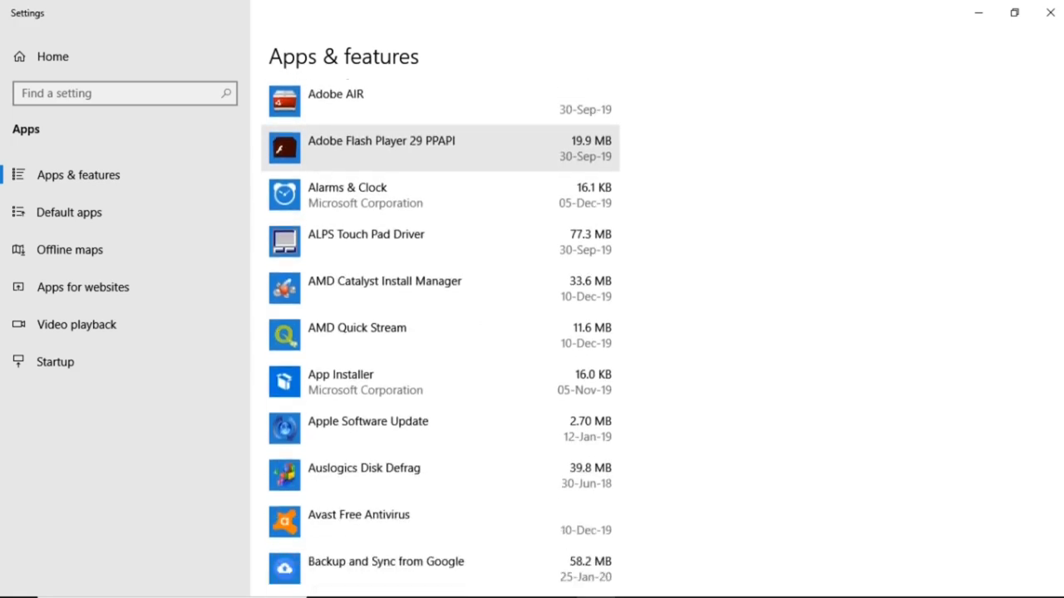
{"action": "left_click", "coordinate": [1050, 13]}
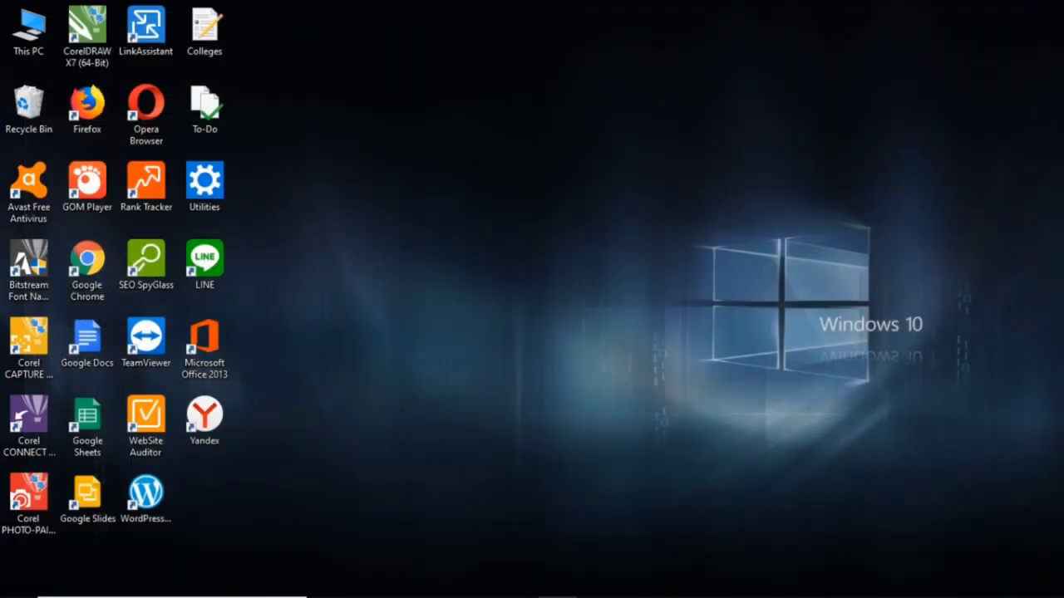
Search Windows for "control panel", open Control Panel and go to the page for uninstalling a program.
{"action": "key", "text": "super"}
{"action": "type", "text": "cont"}
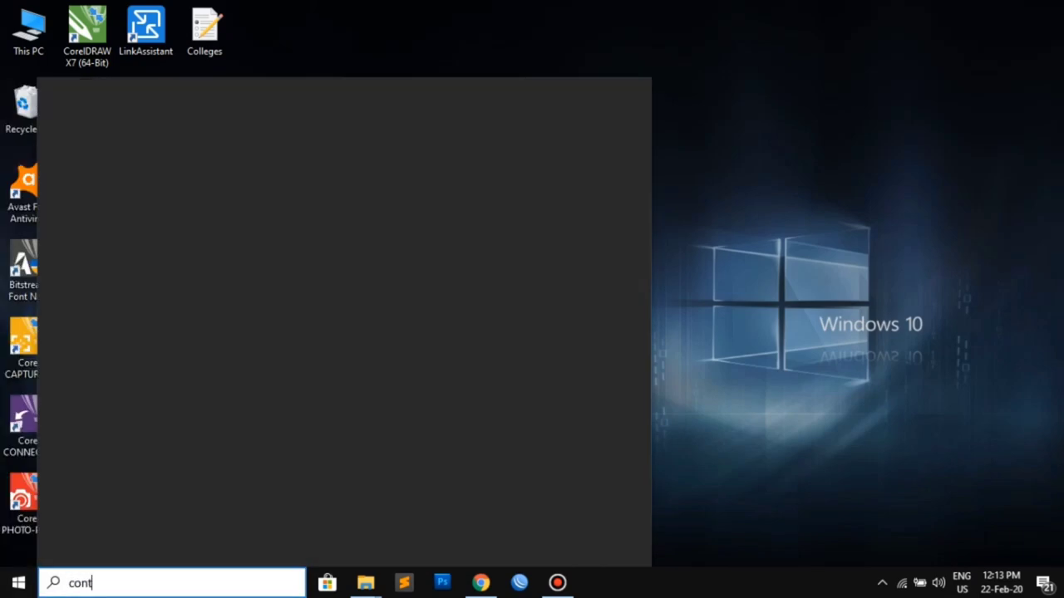
{"action": "type", "text": "rol panel"}
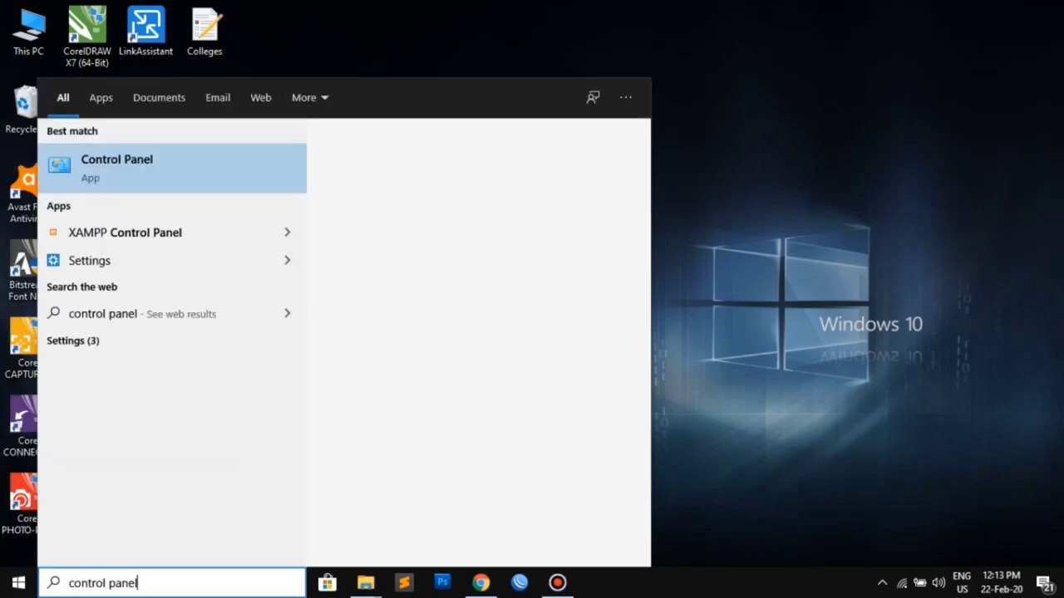
{"action": "key", "text": "Return"}
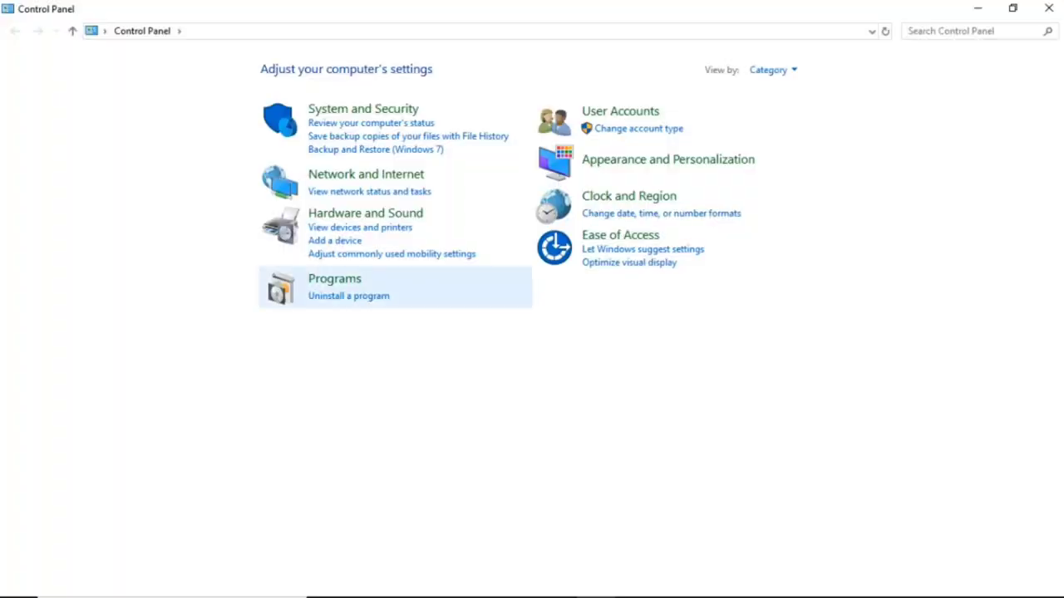
{"action": "left_click", "coordinate": [349, 295]}
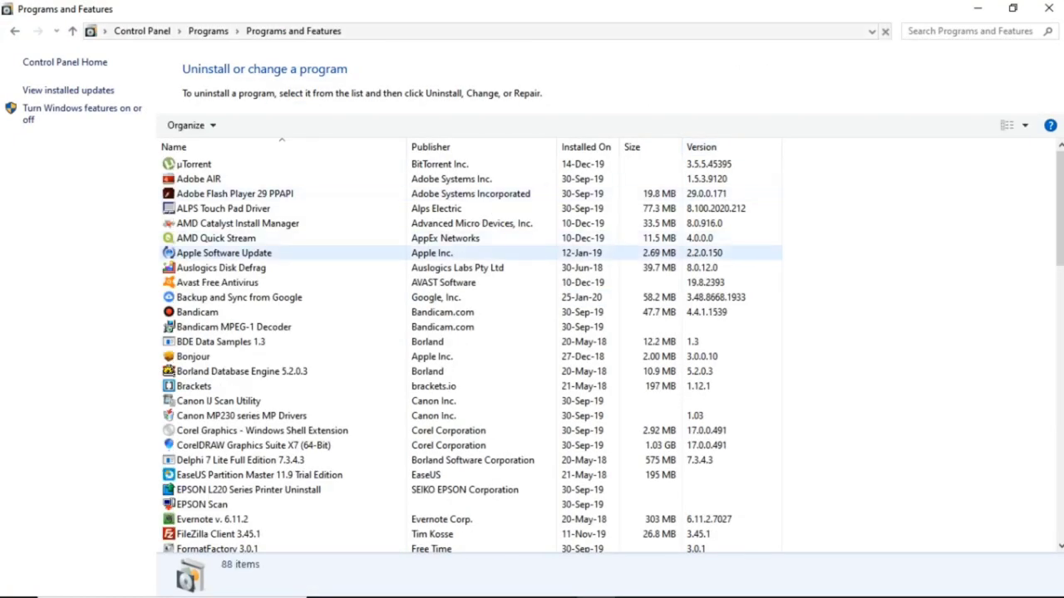
Examine the full list in Programs and Features for installed programs that are no longer needed.
{"action": "scroll", "coordinate": [470, 349], "scroll_direction": "down", "scroll_amount": 2}
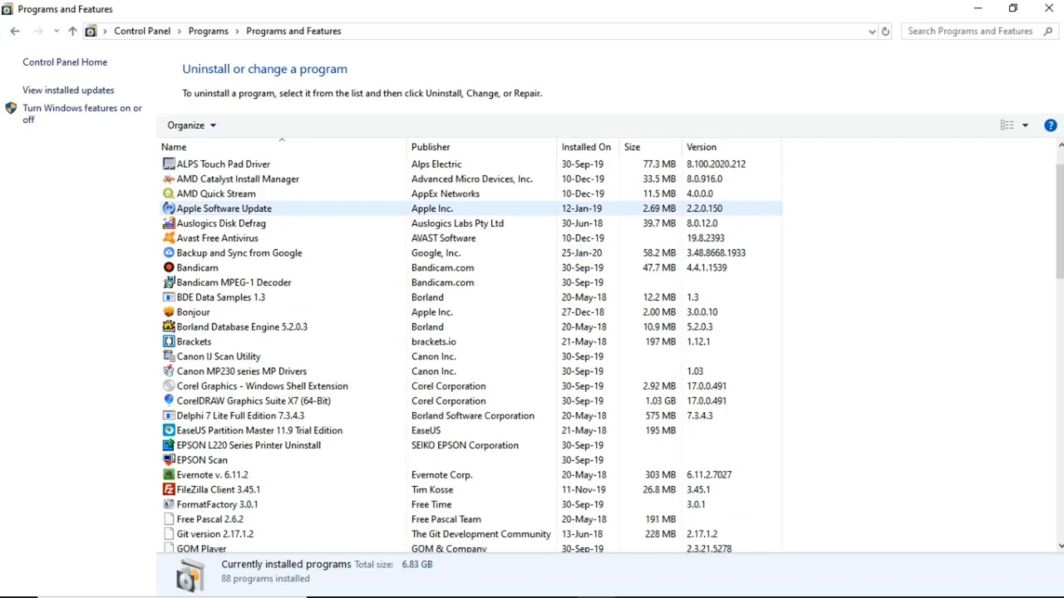
{"action": "scroll", "coordinate": [470, 349], "scroll_direction": "down", "scroll_amount": 1}
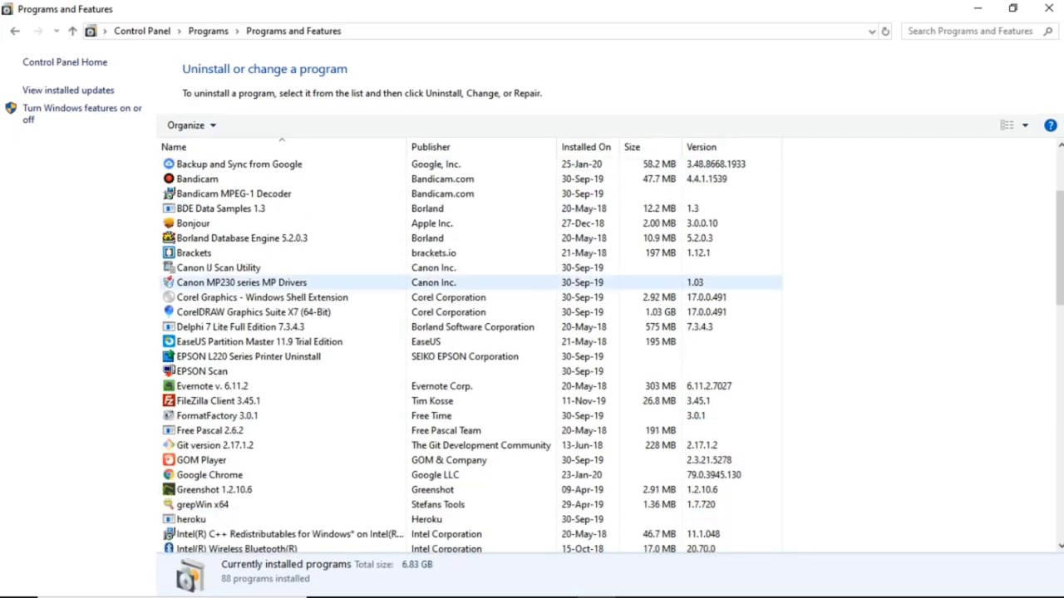
{"action": "scroll", "coordinate": [469, 291], "scroll_direction": "down", "scroll_amount": 2}
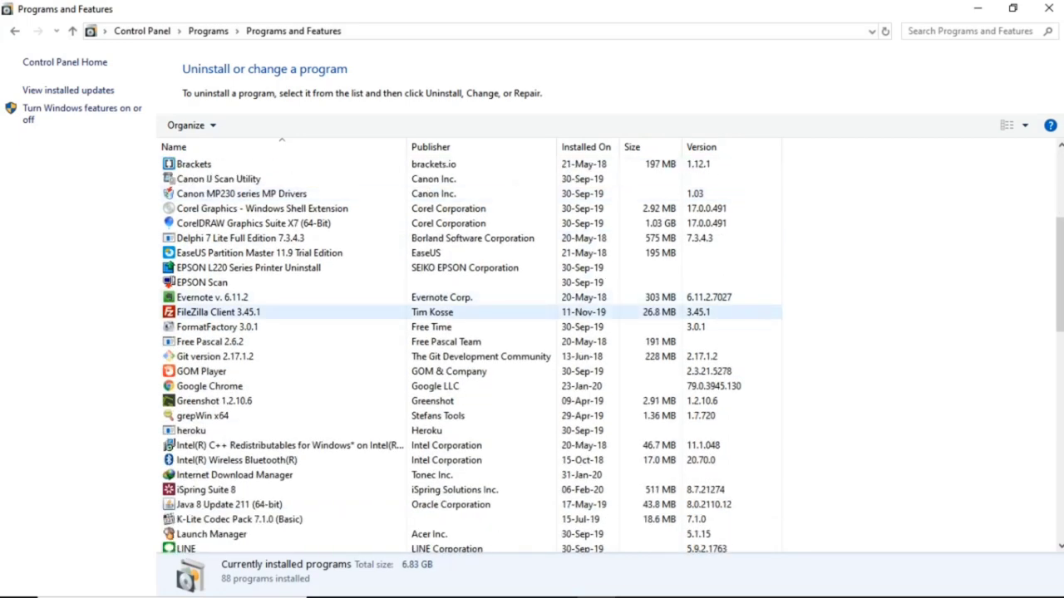
{"action": "scroll", "coordinate": [470, 349], "scroll_direction": "down", "scroll_amount": 4}
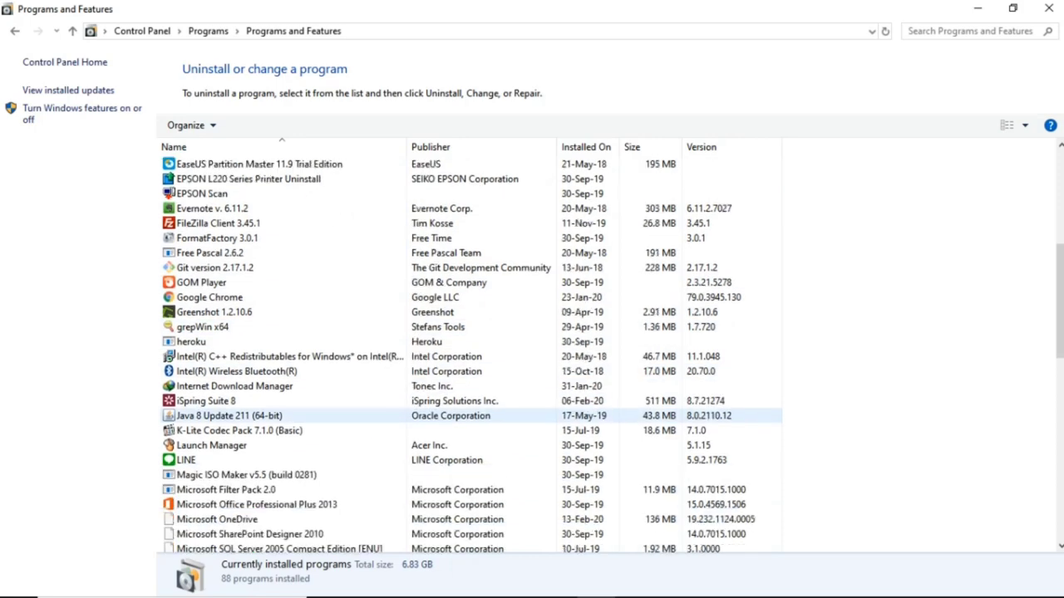
{"action": "scroll", "coordinate": [470, 333], "scroll_direction": "down", "scroll_amount": 7}
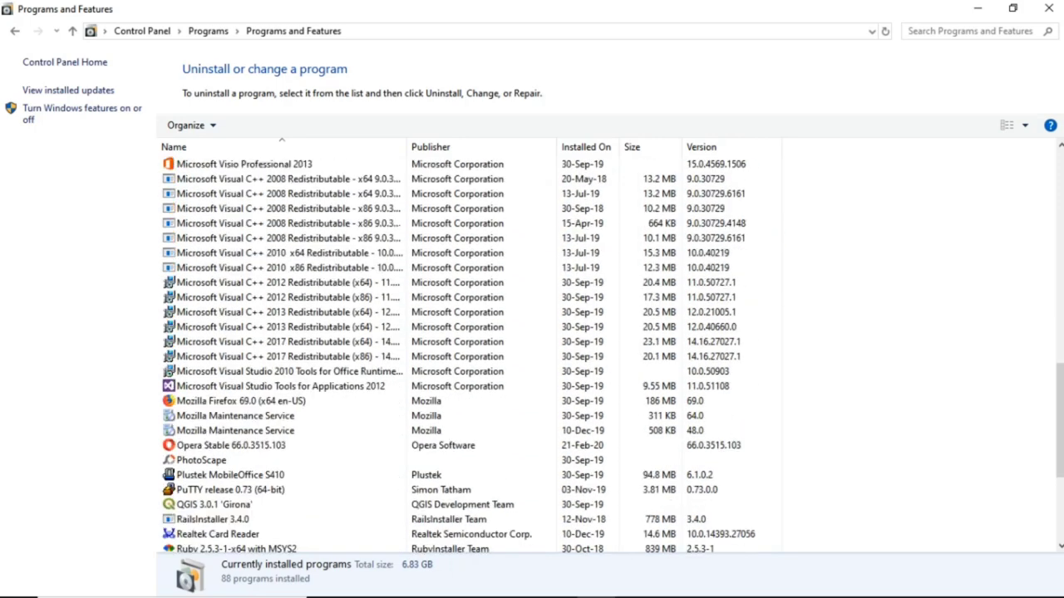
{"action": "scroll", "coordinate": [470, 489], "scroll_direction": "down", "scroll_amount": 2}
{"action": "scroll", "coordinate": [470, 415], "scroll_direction": "down", "scroll_amount": 3}
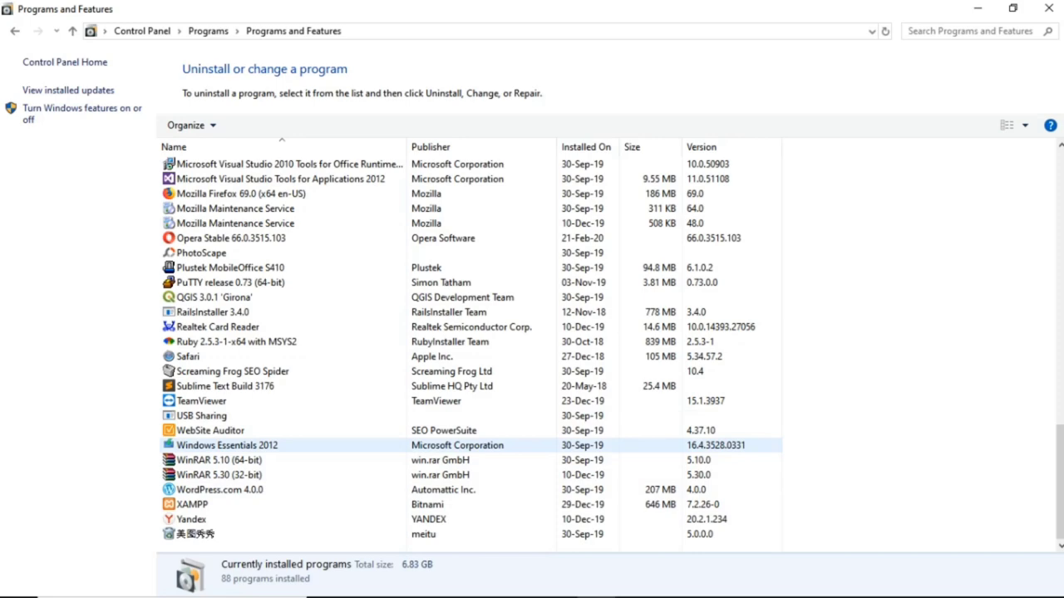
{"action": "scroll", "coordinate": [470, 445], "scroll_direction": "up", "scroll_amount": 15}
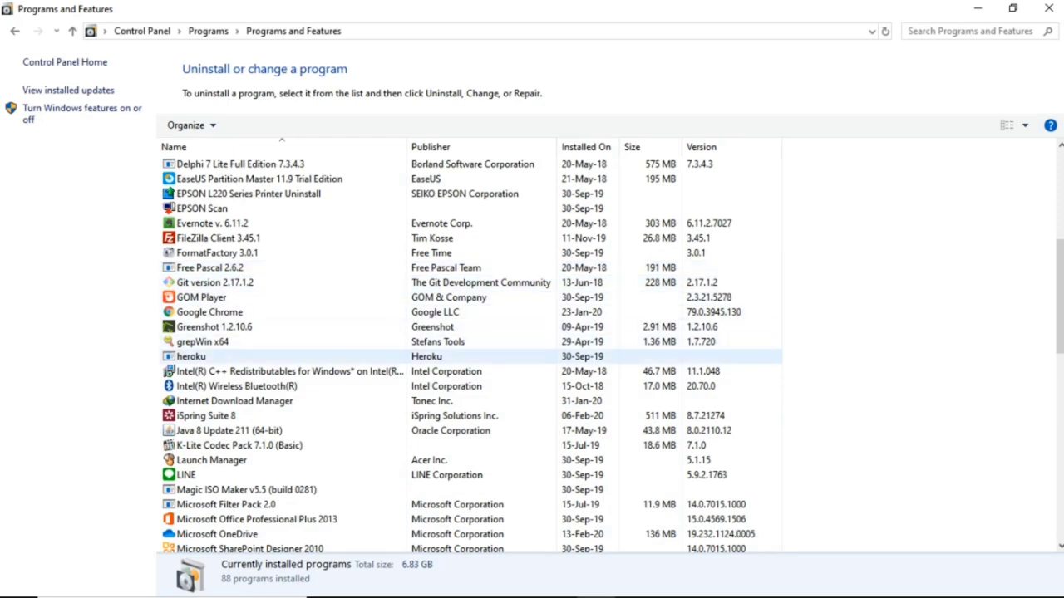
Select heroku in the installed programs list and show the actions available for it.
{"action": "right_click", "coordinate": [249, 364]}
{"action": "left_click", "coordinate": [226, 358]}
{"action": "right_click", "coordinate": [226, 359]}
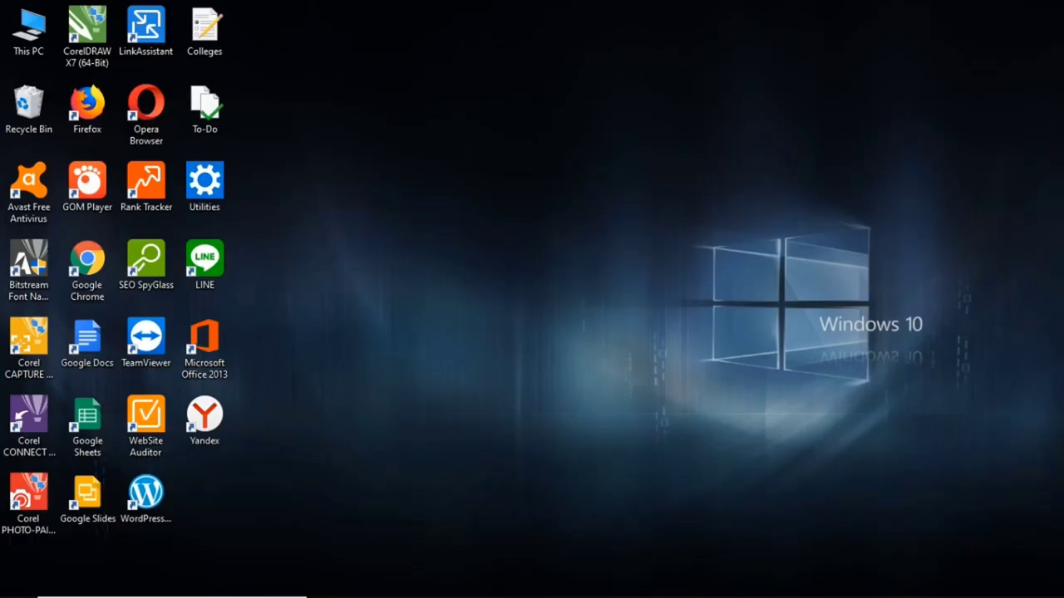
Search Windows for "defrag" and open Defragment and Optimize Drives.
{"action": "key", "text": "super"}
{"action": "type", "text": "defrag"}
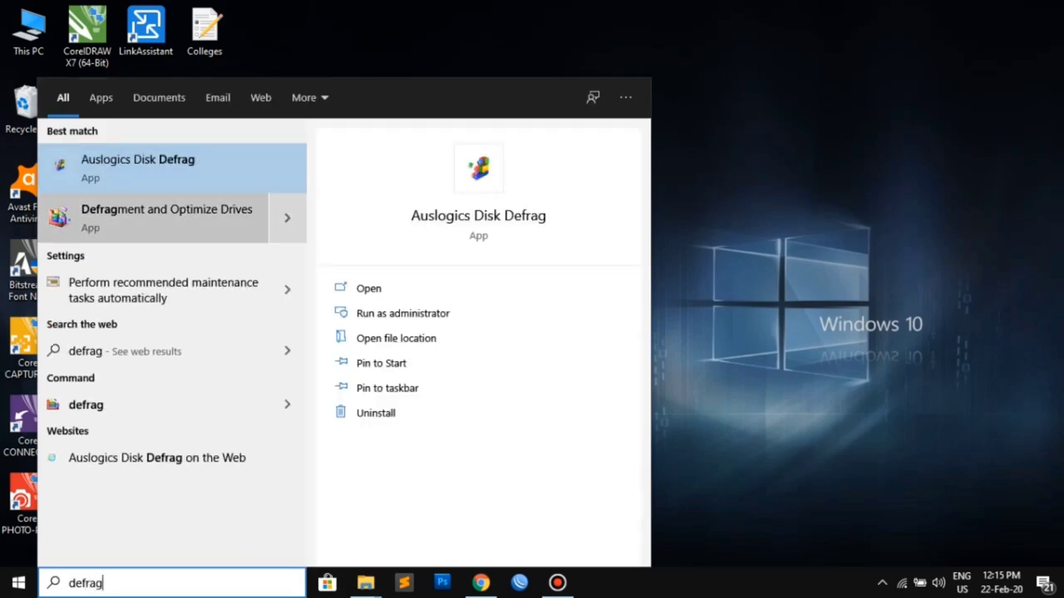
{"action": "left_click", "coordinate": [190, 213]}
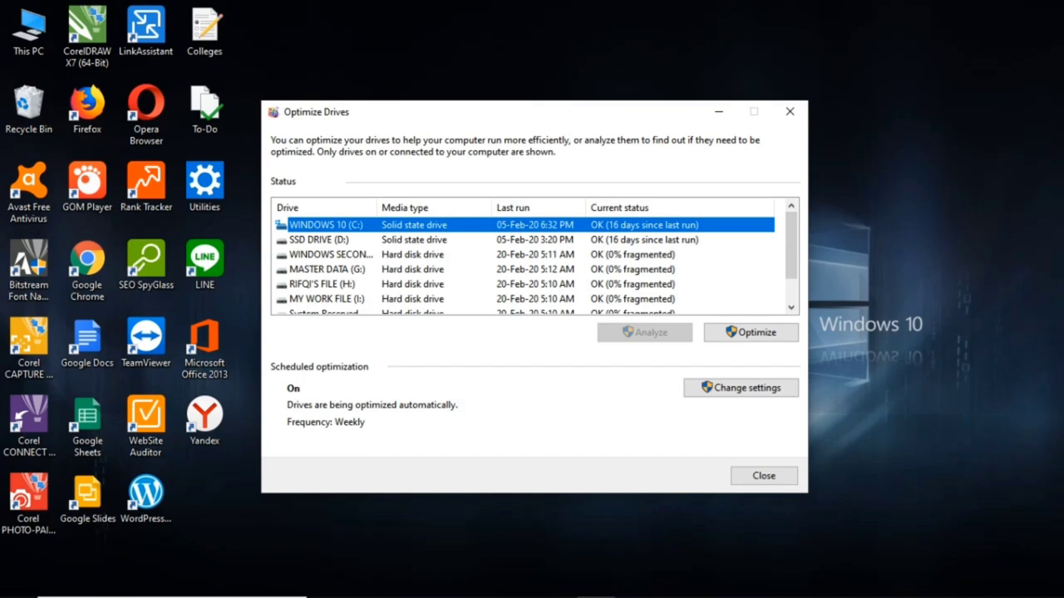
Optimize the WINDOWS 10 (C:) drive and the SSD DRIVE (D:) drive.
{"action": "scroll", "coordinate": [532, 258], "scroll_direction": "down", "scroll_amount": 1}
{"action": "scroll", "coordinate": [532, 257], "scroll_direction": "up", "scroll_amount": 1}
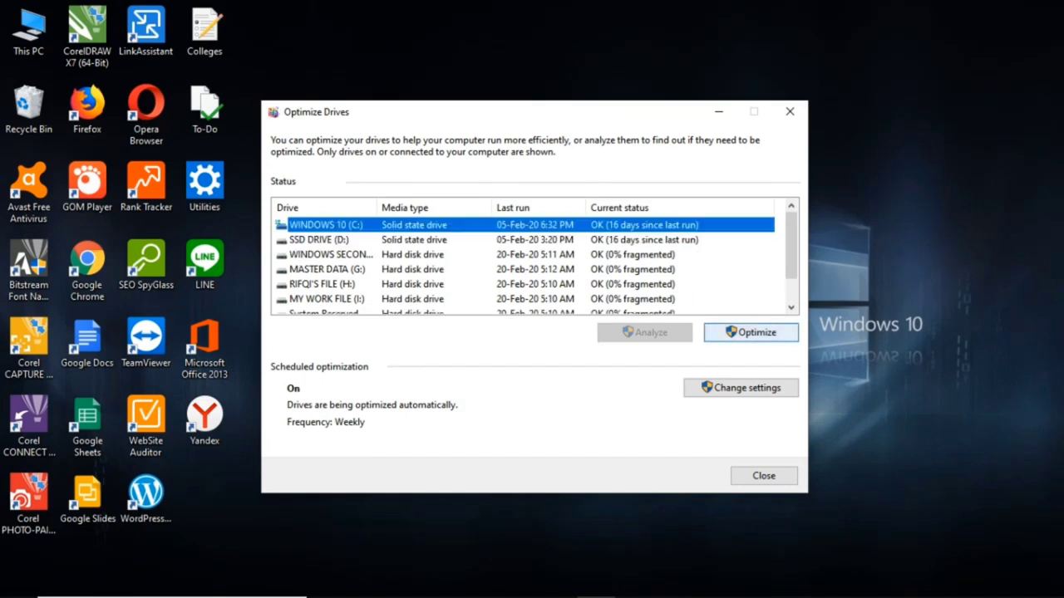
{"action": "left_click", "coordinate": [751, 332]}
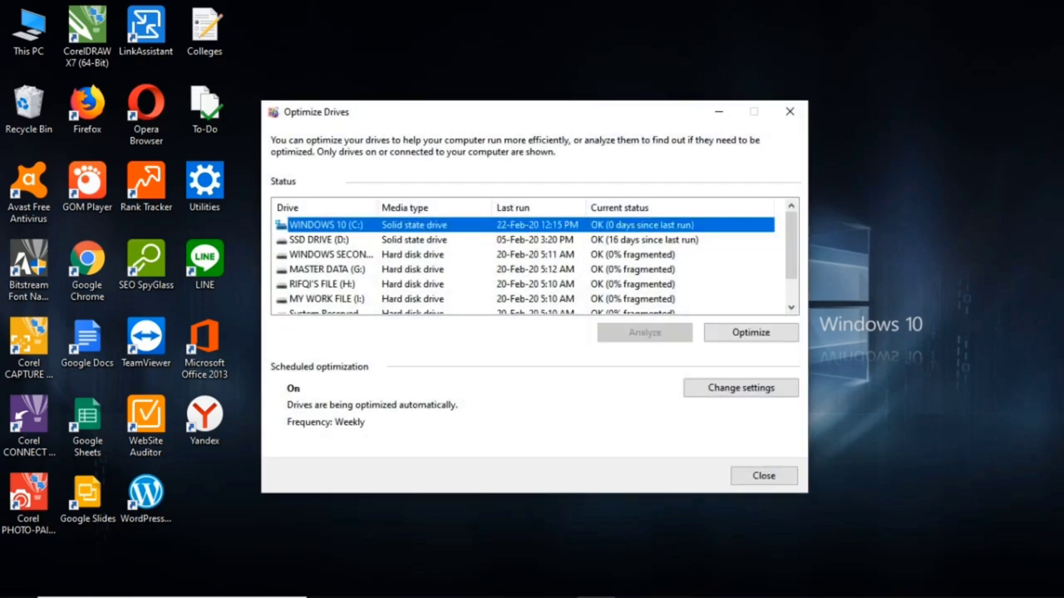
{"action": "left_click", "coordinate": [318, 239]}
{"action": "left_click", "coordinate": [750, 333]}
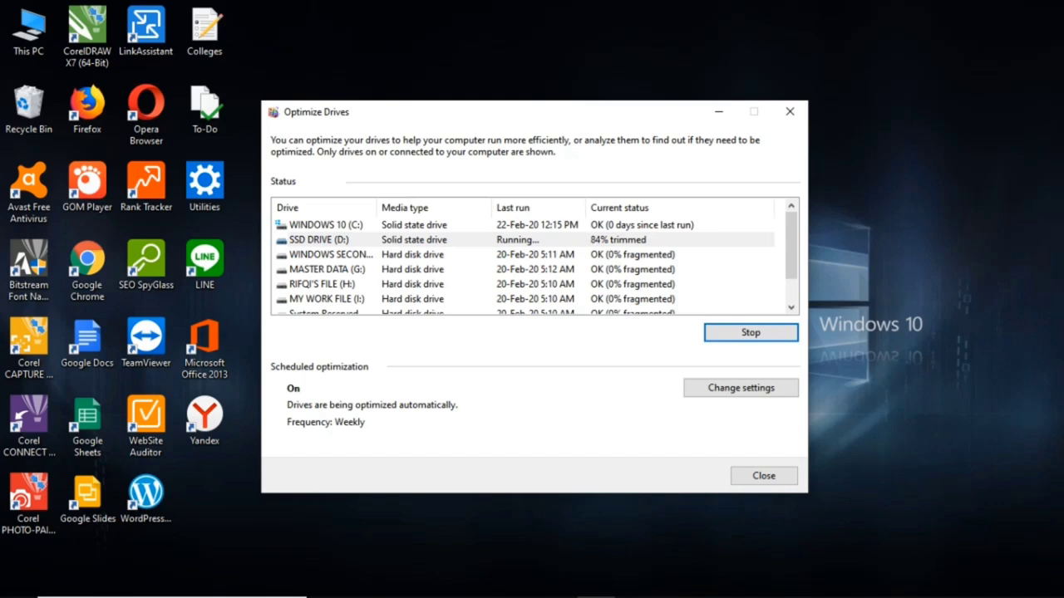
Optimize the System Reserved partition listed as a solid state drive.
{"action": "left_click", "coordinate": [636, 254]}
{"action": "scroll", "coordinate": [636, 258], "scroll_direction": "down", "scroll_amount": 1}
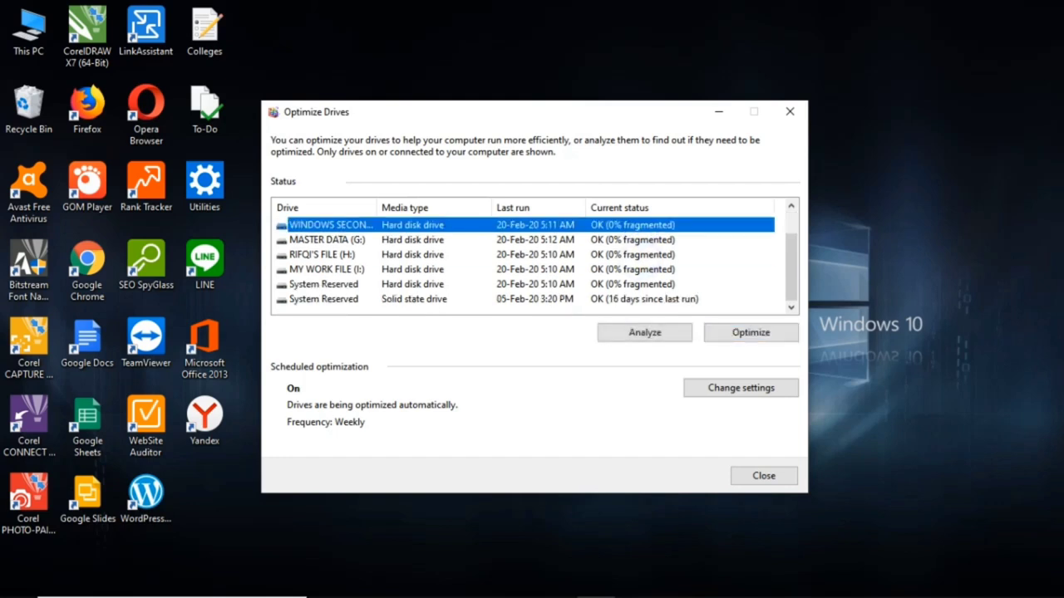
{"action": "left_click", "coordinate": [636, 299]}
{"action": "left_click", "coordinate": [724, 331]}
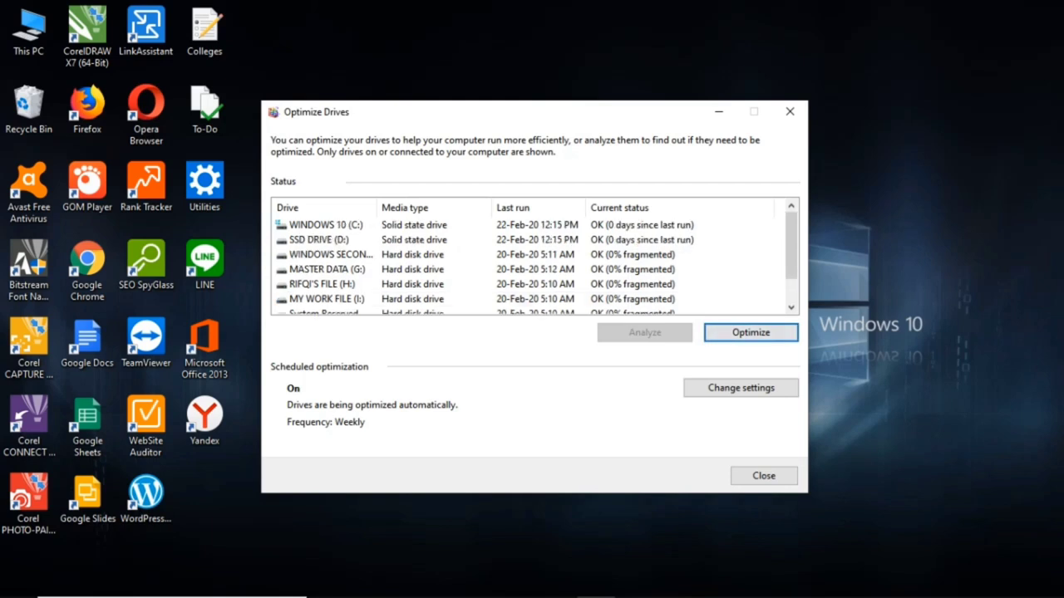
Close the Optimize Drives window and refresh the desktop.
{"action": "left_click", "coordinate": [326, 224]}
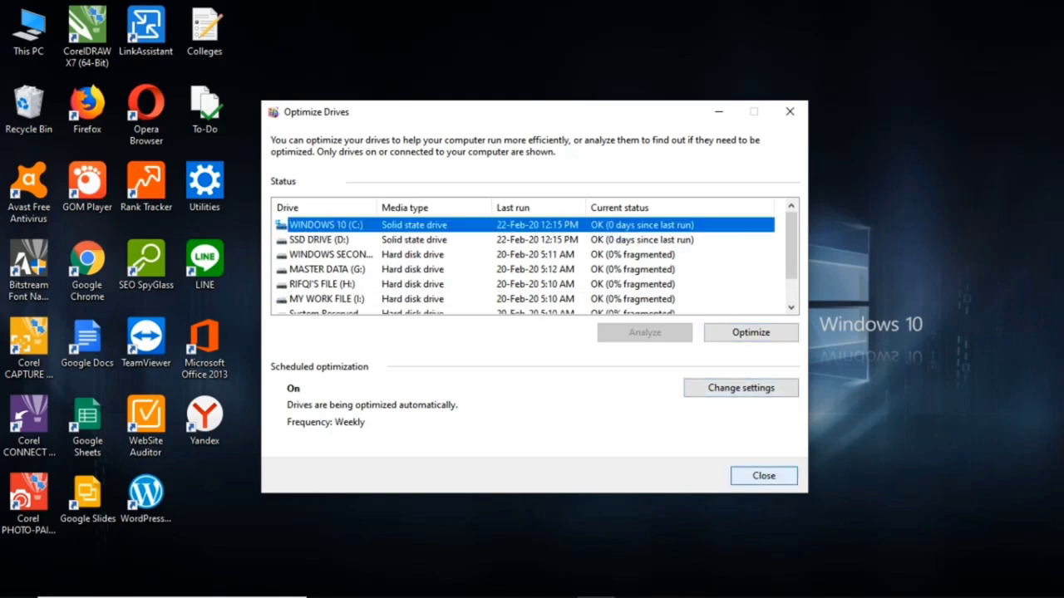
{"action": "left_click", "coordinate": [757, 475]}
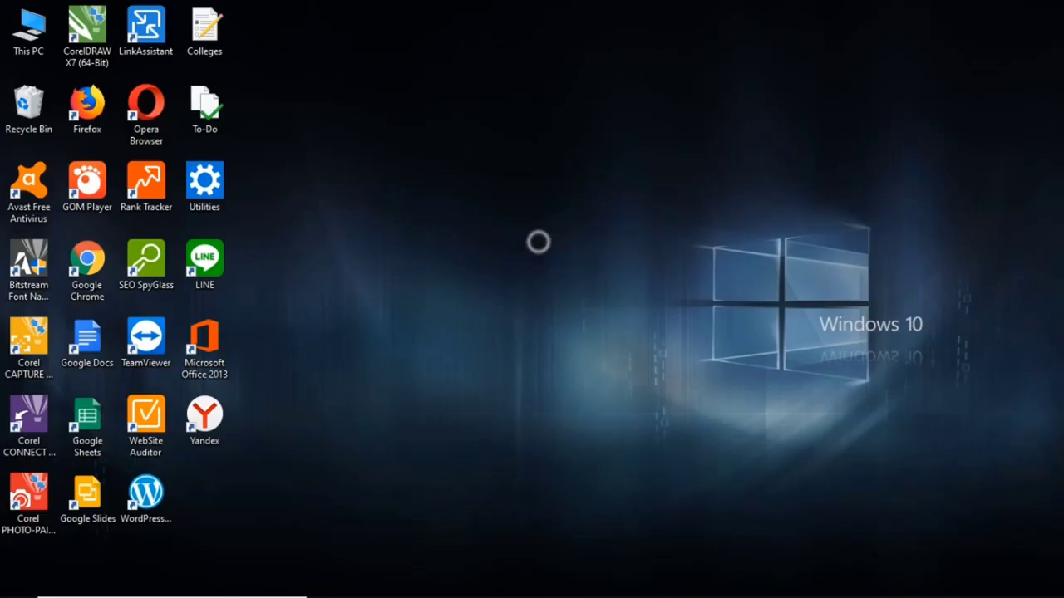
{"action": "right_click", "coordinate": [537, 241]}
{"action": "left_click", "coordinate": [569, 326]}
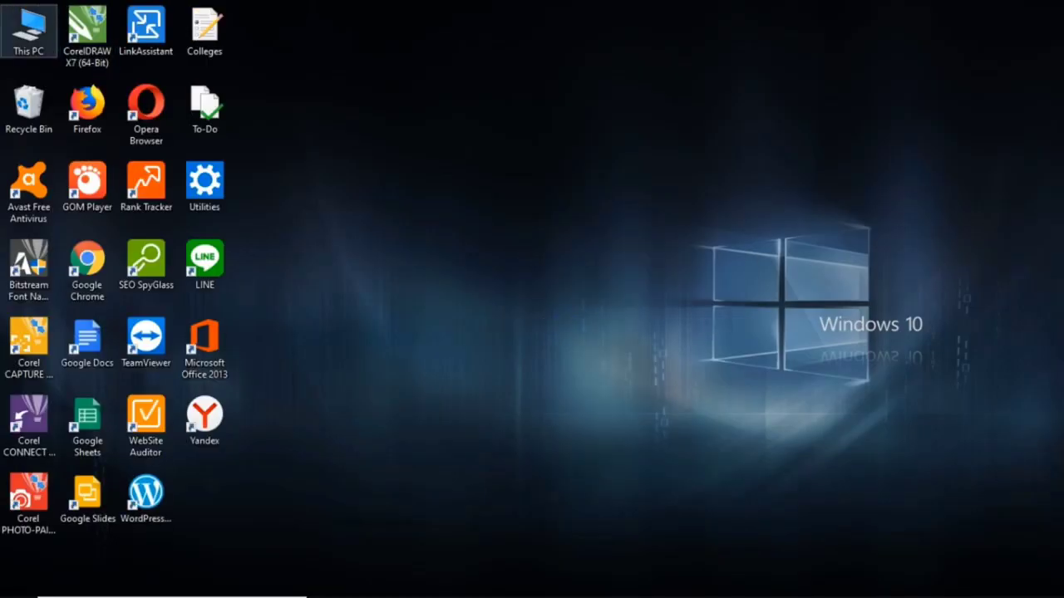
Open File Explorer and go to This PC to list the computer's drives.
{"action": "key", "text": "Return"}
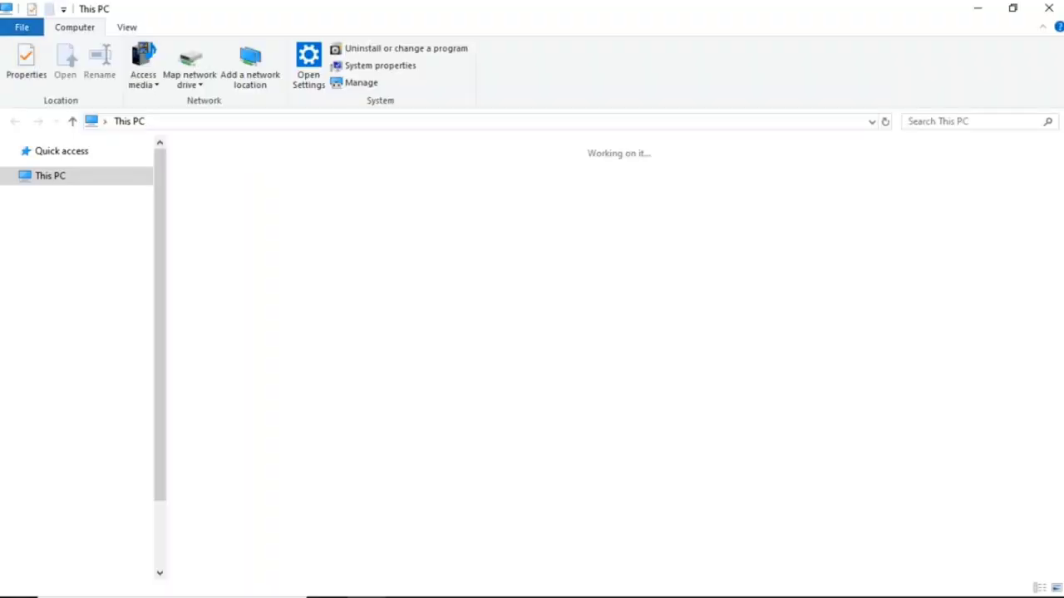
{"action": "key", "text": "alt+F4"}
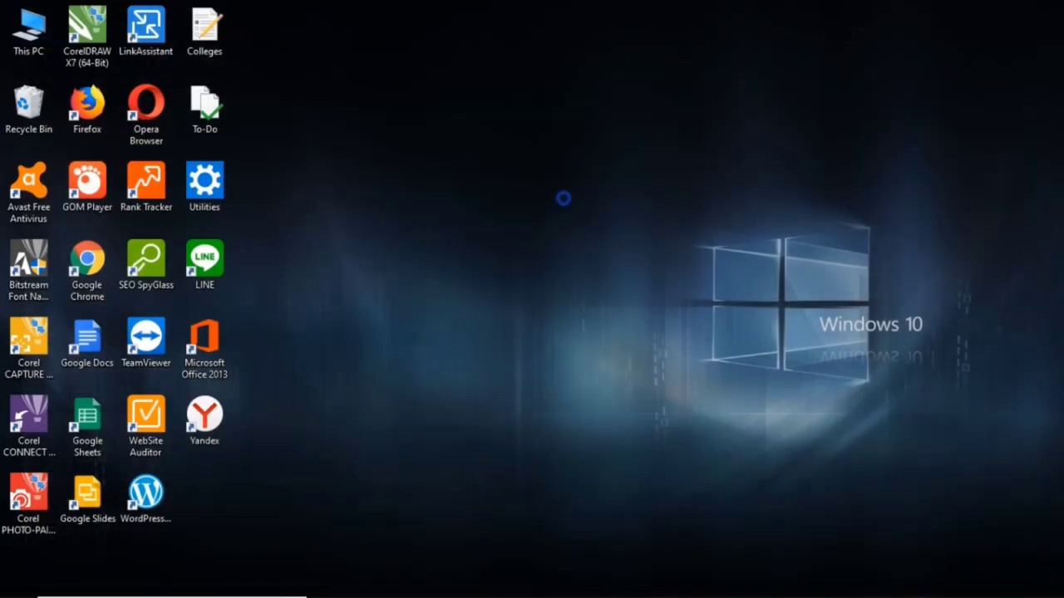
{"action": "key", "text": "super+e"}
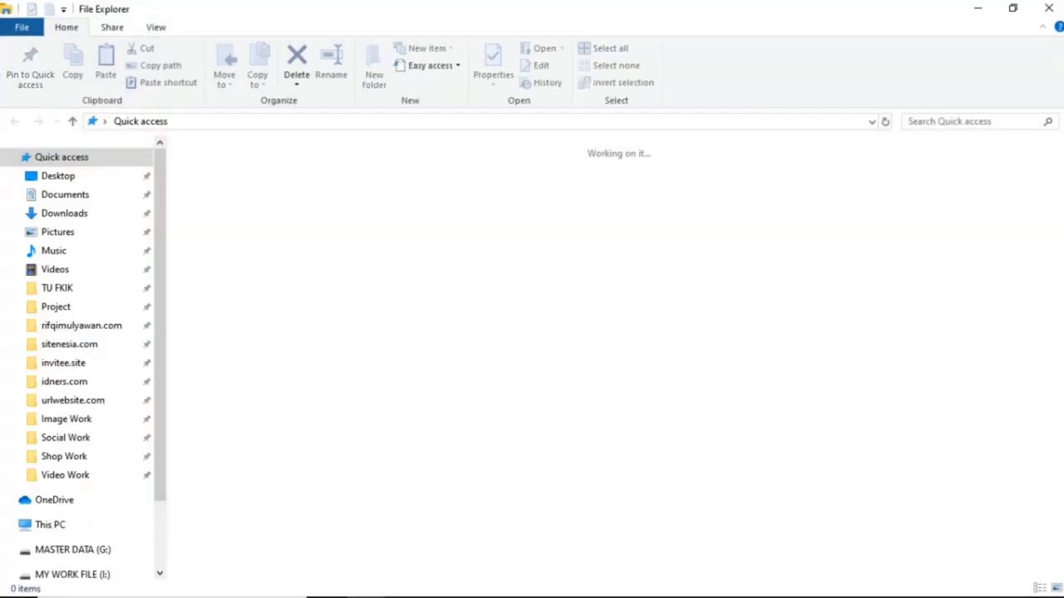
{"action": "scroll", "coordinate": [67, 341], "scroll_direction": "down", "scroll_amount": 1}
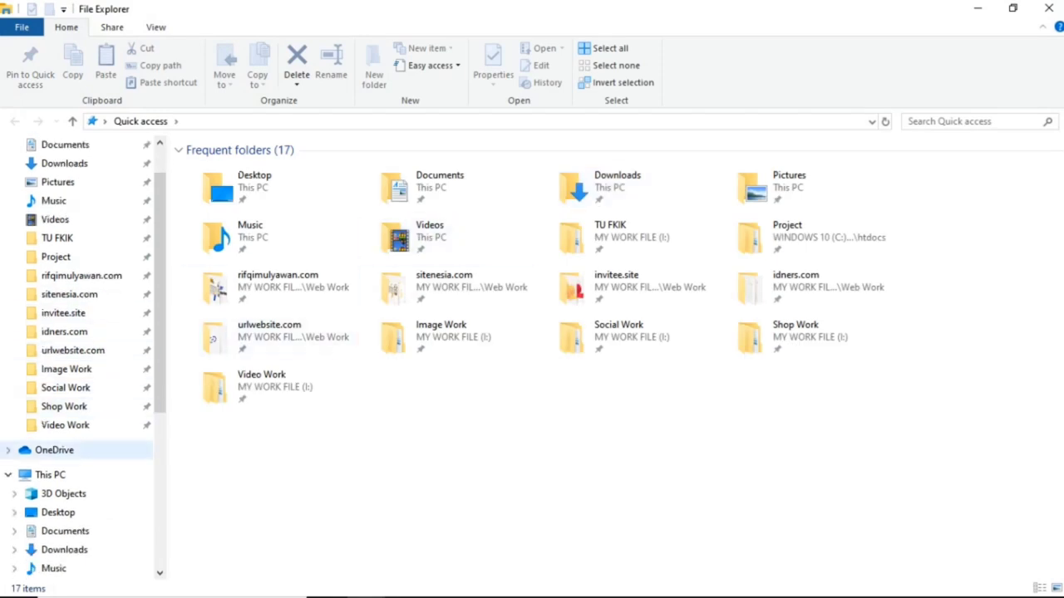
{"action": "left_click", "coordinate": [75, 472]}
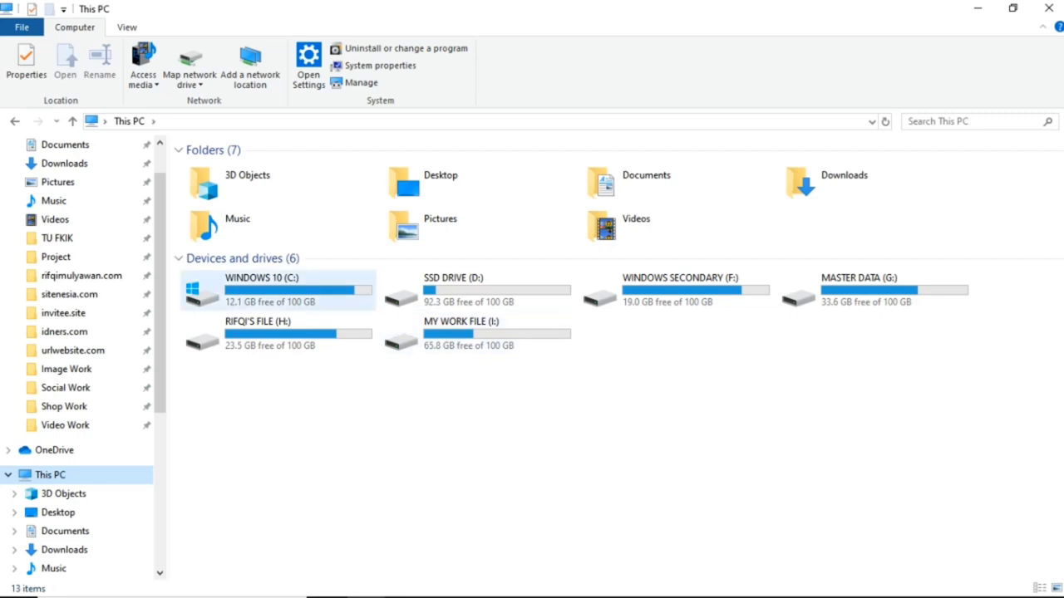
Open the properties of the WINDOWS 10 (C:) drive and start Disk Cleanup for it.
{"action": "right_click", "coordinate": [287, 291]}
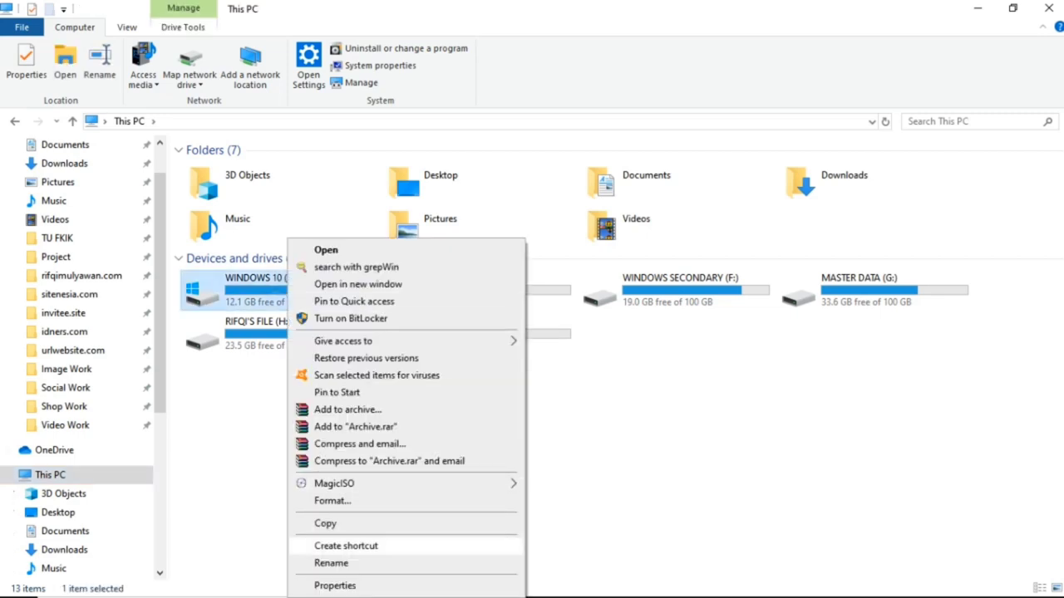
{"action": "left_click", "coordinate": [335, 586]}
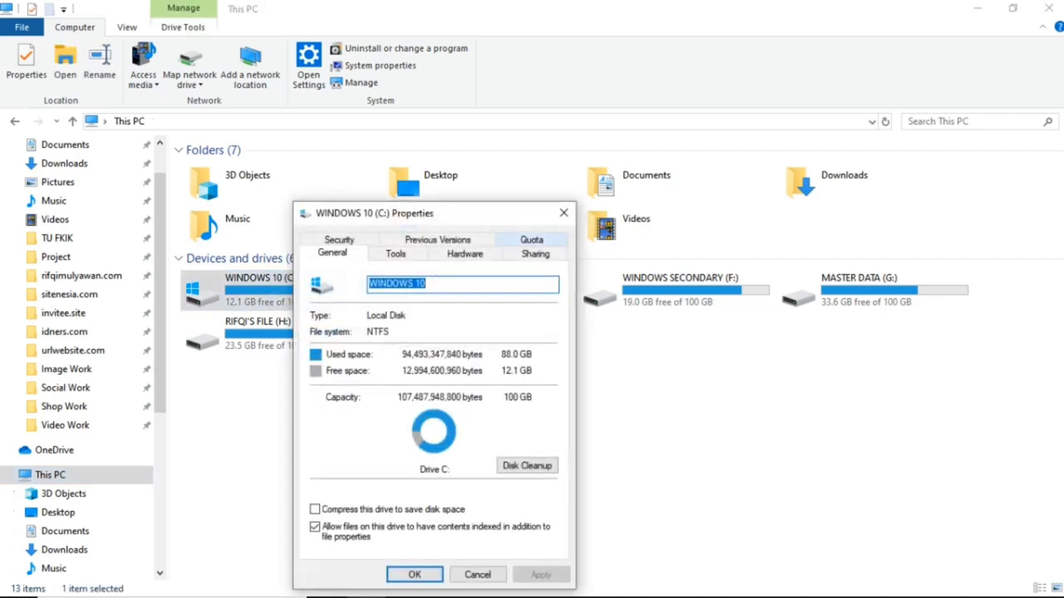
{"action": "left_click_drag", "start_coordinate": [340, 213], "coordinate": [514, 141]}
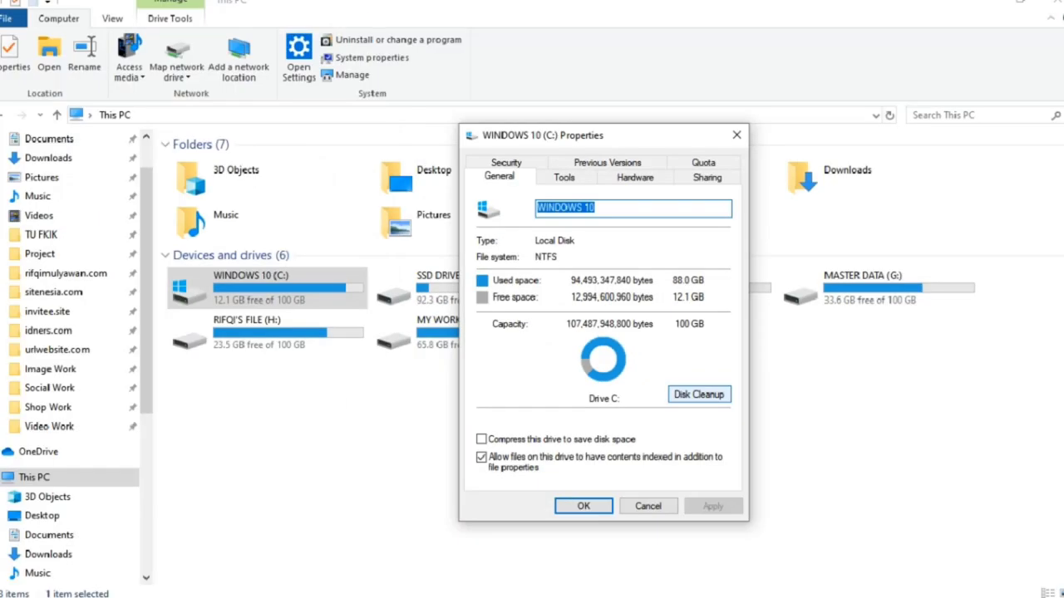
{"action": "left_click", "coordinate": [699, 394]}
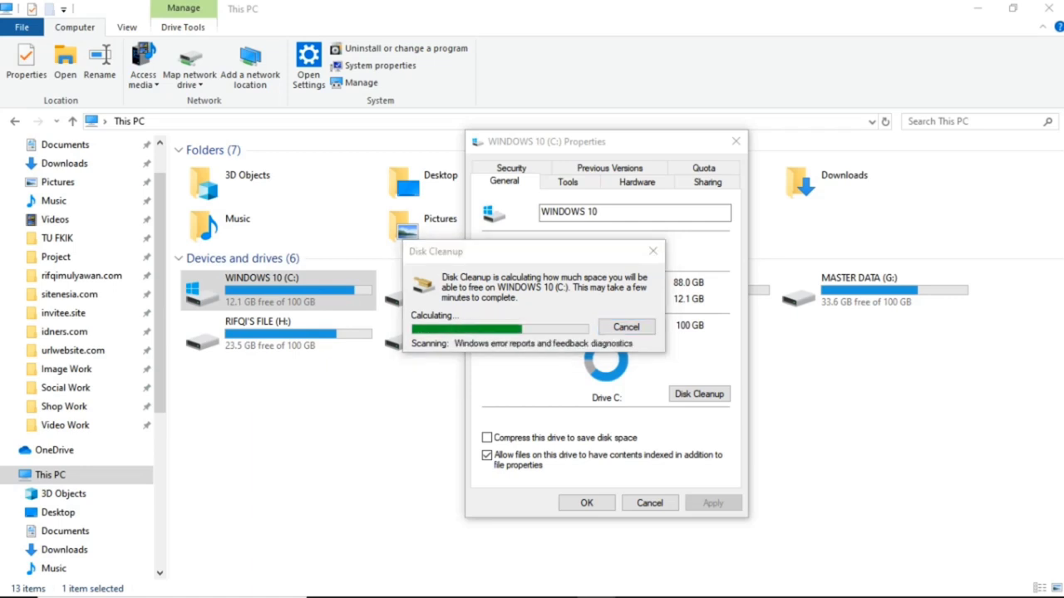
{"action": "left_click_drag", "start_coordinate": [317, 135], "coordinate": [220, 170]}
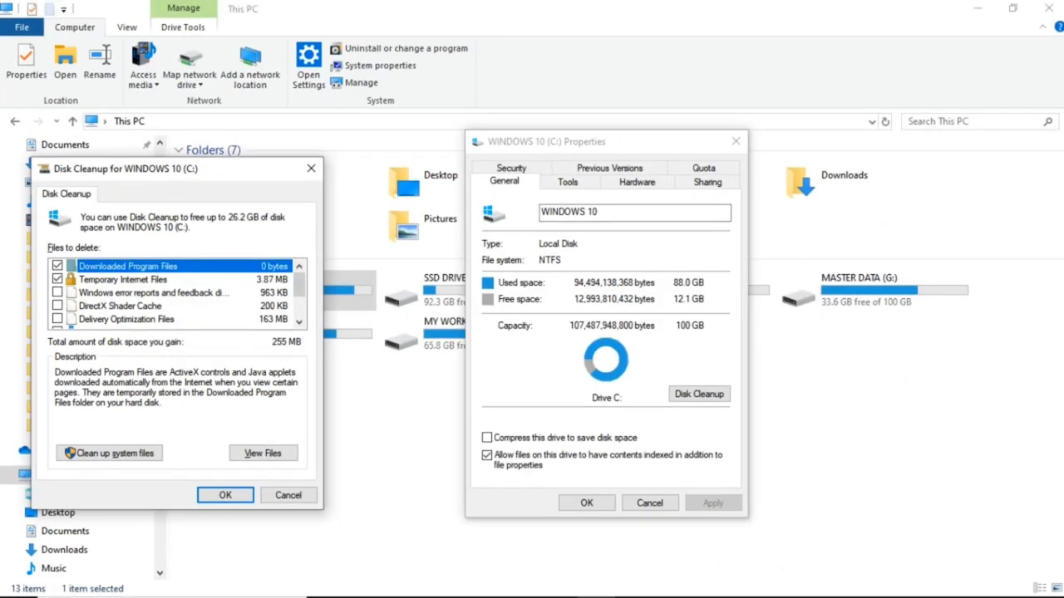
Deselect Thumbnails and Downloaded Program Files for cleanup, keep Temporary Internet Files selected, and permanently delete the selected files.
{"action": "scroll", "coordinate": [177, 293], "scroll_direction": "down", "scroll_amount": 2}
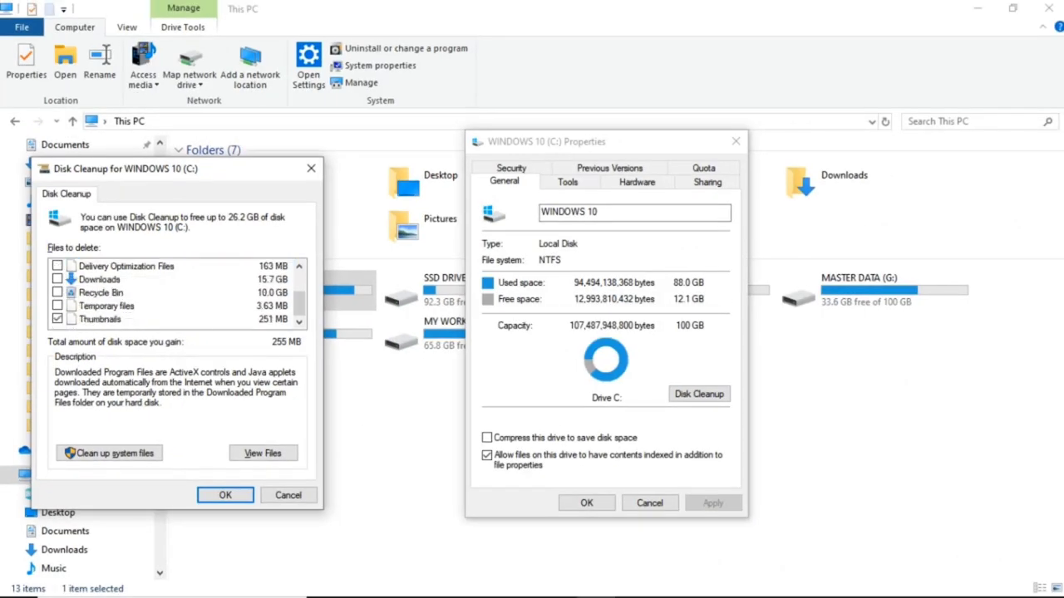
{"action": "left_click", "coordinate": [100, 319]}
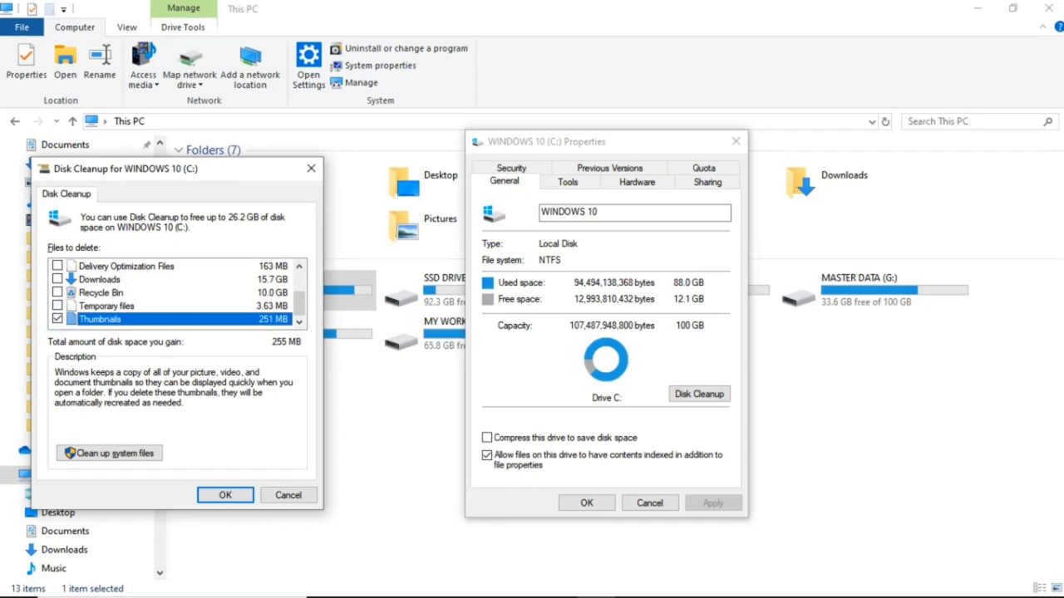
{"action": "left_click", "coordinate": [57, 319]}
{"action": "scroll", "coordinate": [63, 319], "scroll_direction": "up", "scroll_amount": 3}
{"action": "left_click", "coordinate": [58, 279]}
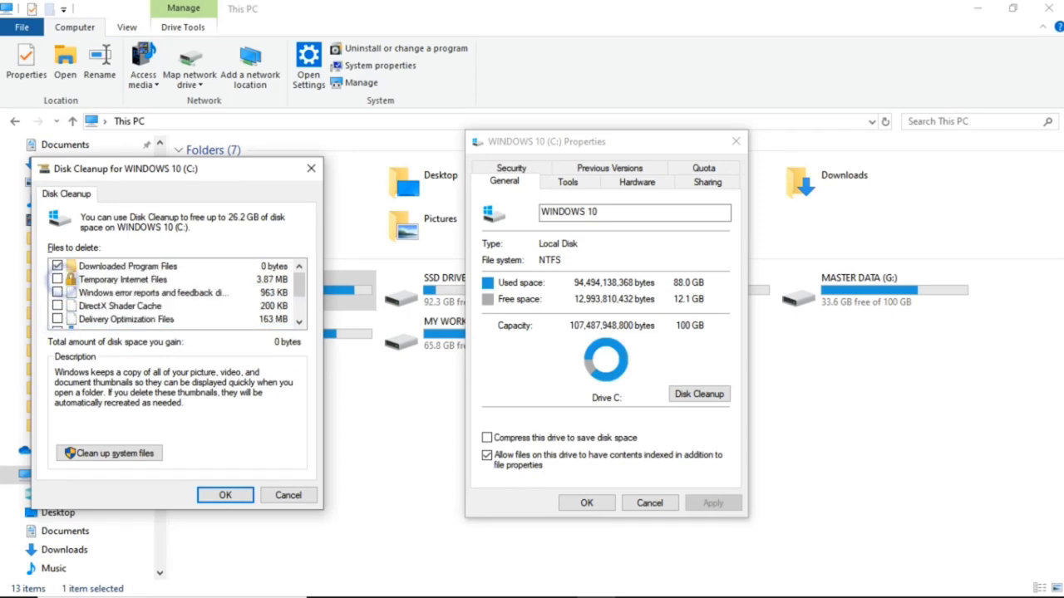
{"action": "left_click", "coordinate": [57, 279]}
{"action": "left_click", "coordinate": [58, 266]}
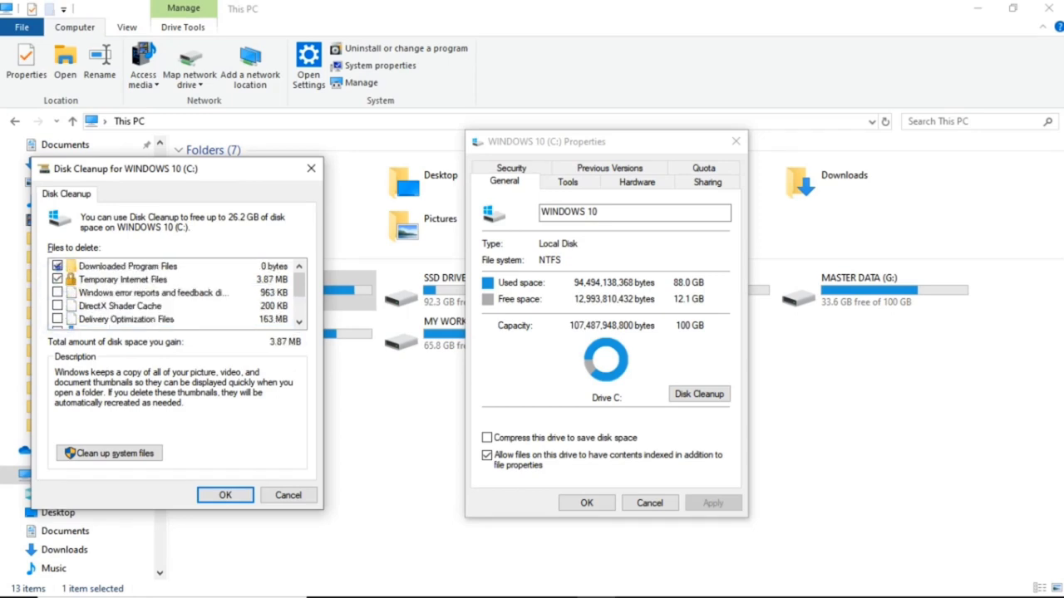
{"action": "key", "text": "Return"}
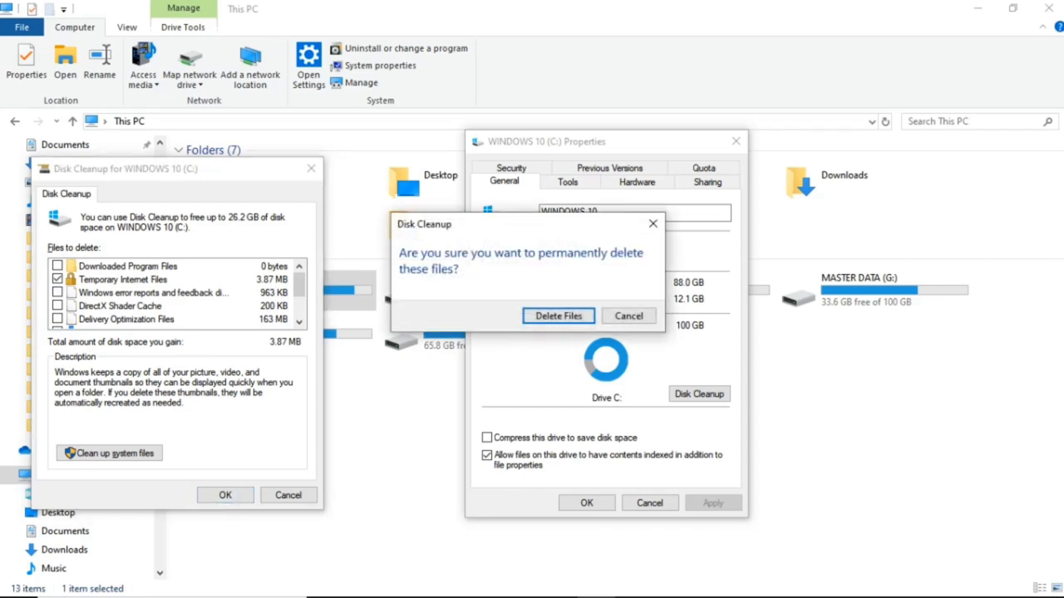
{"action": "left_click", "coordinate": [560, 316]}
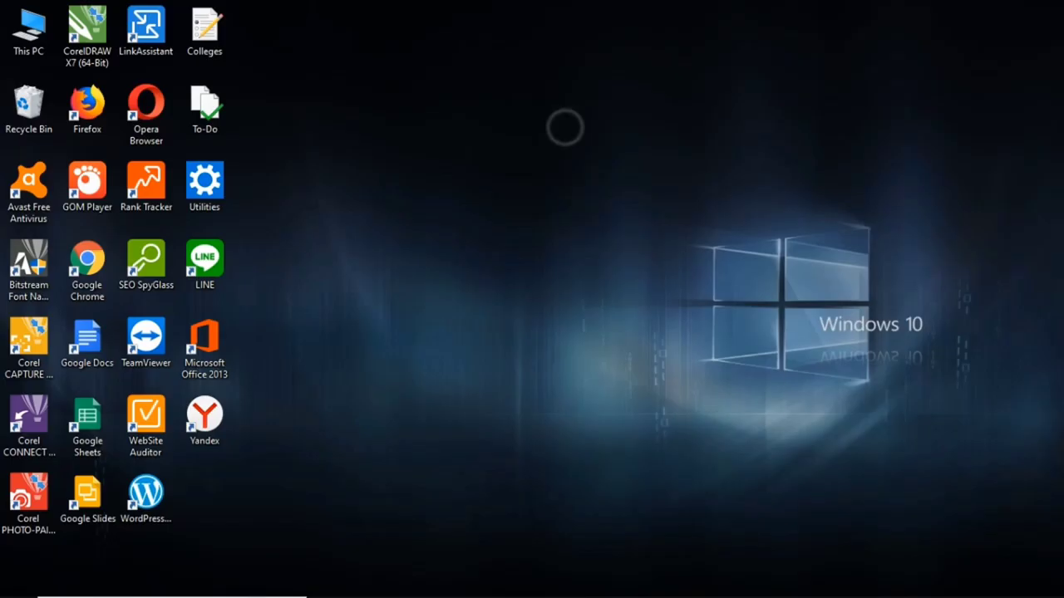
Refresh the desktop, search Windows for "settings" and open the Notifications & actions page of the System settings.
{"action": "right_click", "coordinate": [562, 127]}
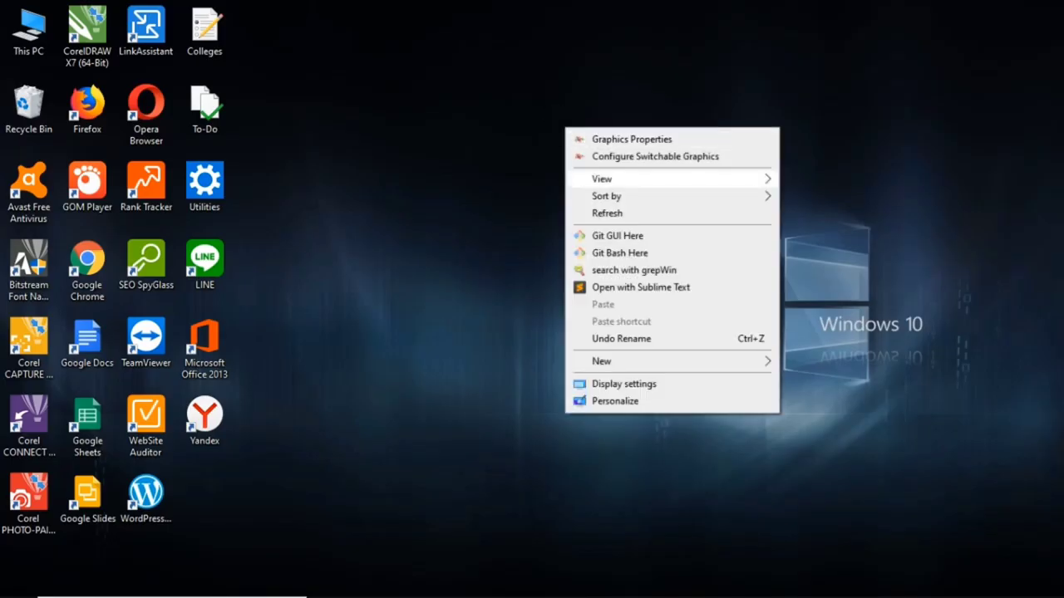
{"action": "left_click", "coordinate": [590, 213]}
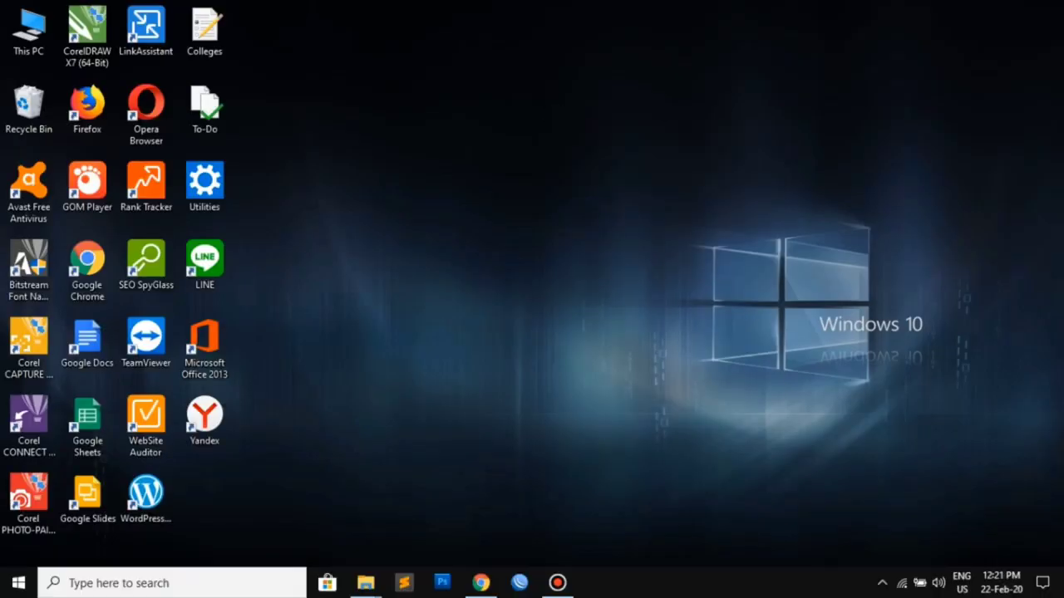
{"action": "key", "text": "super"}
{"action": "type", "text": "settings"}
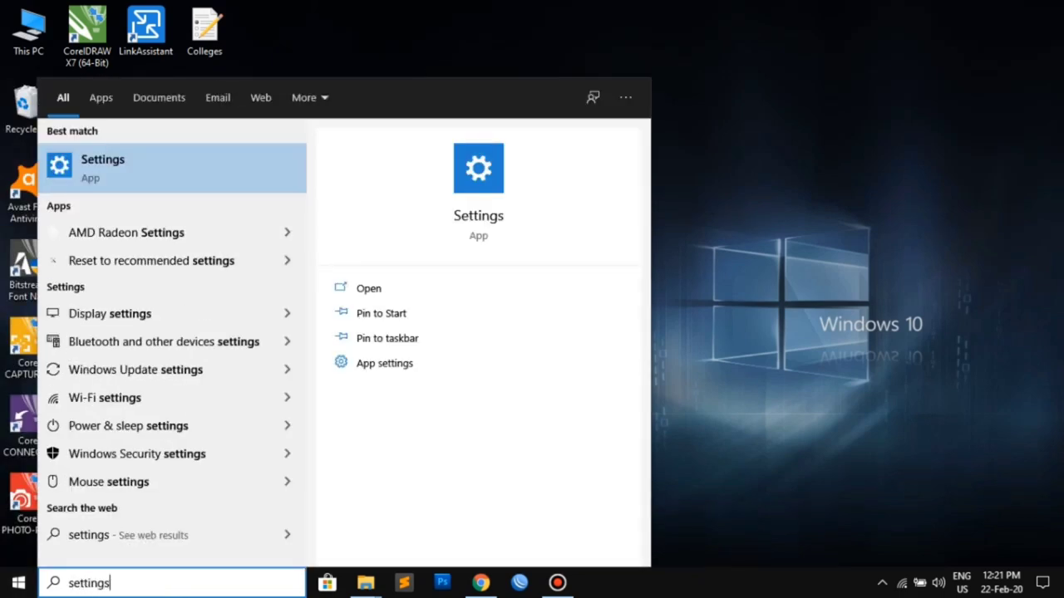
{"action": "left_click", "coordinate": [173, 169]}
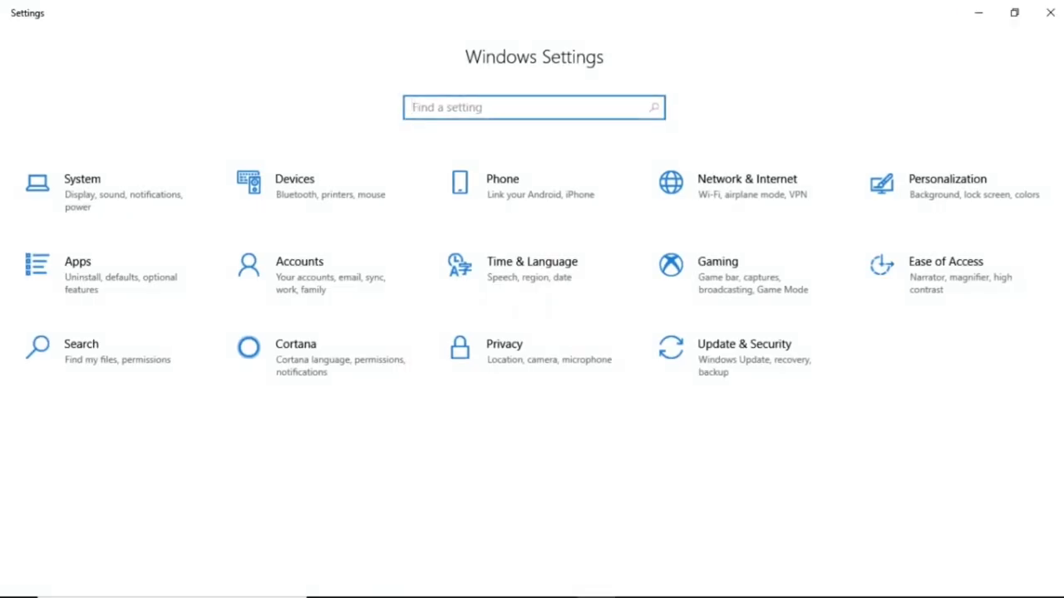
{"action": "left_click", "coordinate": [119, 199]}
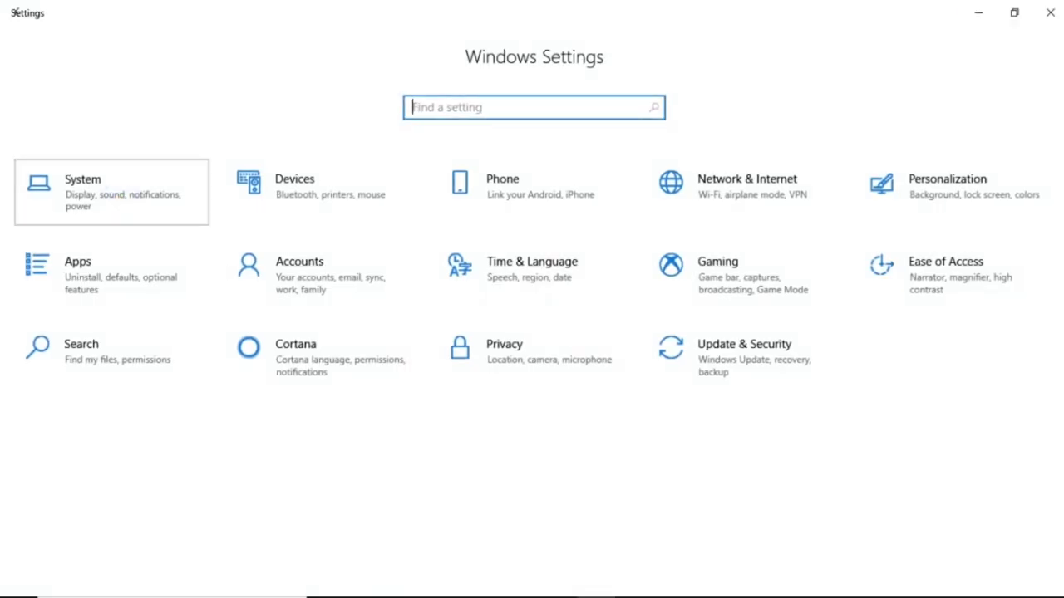
{"action": "left_click", "coordinate": [136, 248]}
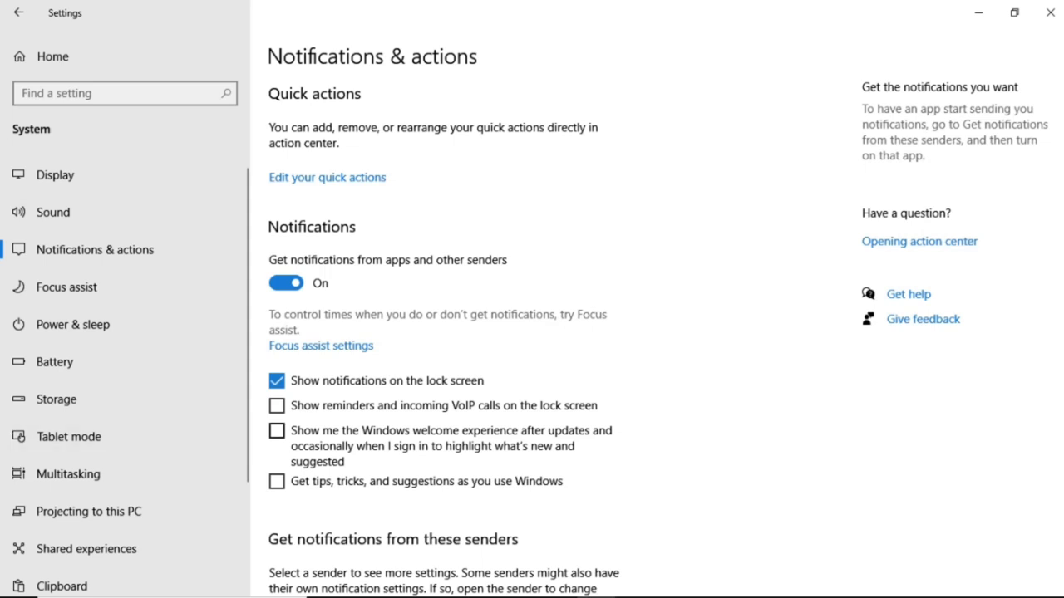
Try turning off notifications from apps and other senders.
{"action": "left_click", "coordinate": [286, 283]}
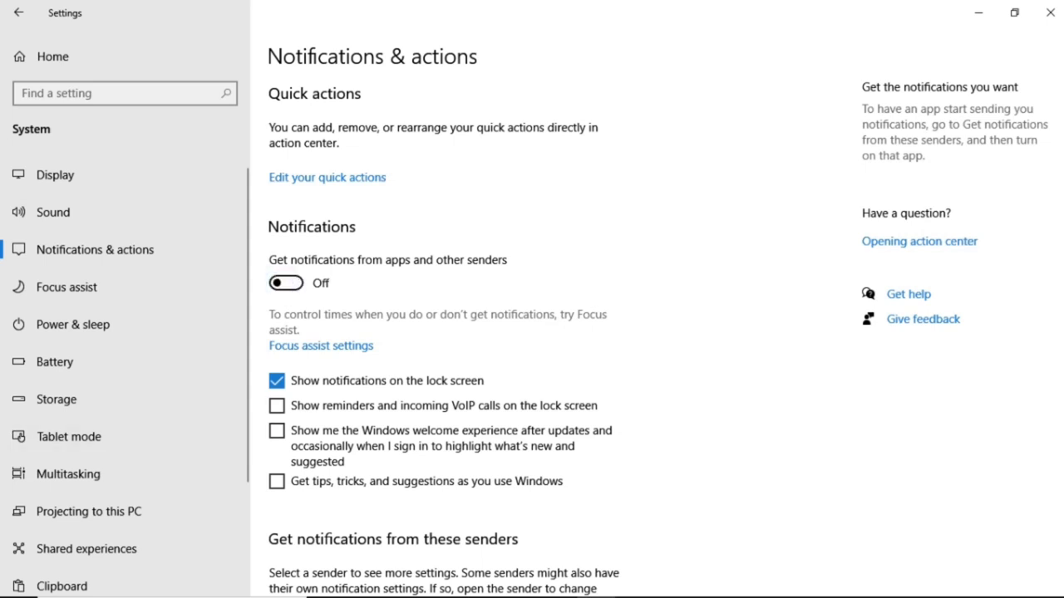
{"action": "left_click", "coordinate": [286, 283]}
Review the individual notification senders and the options for lock screen reminders, the Windows welcome experience, and tips and suggestions.
{"action": "scroll", "coordinate": [532, 332], "scroll_direction": "down", "scroll_amount": 3}
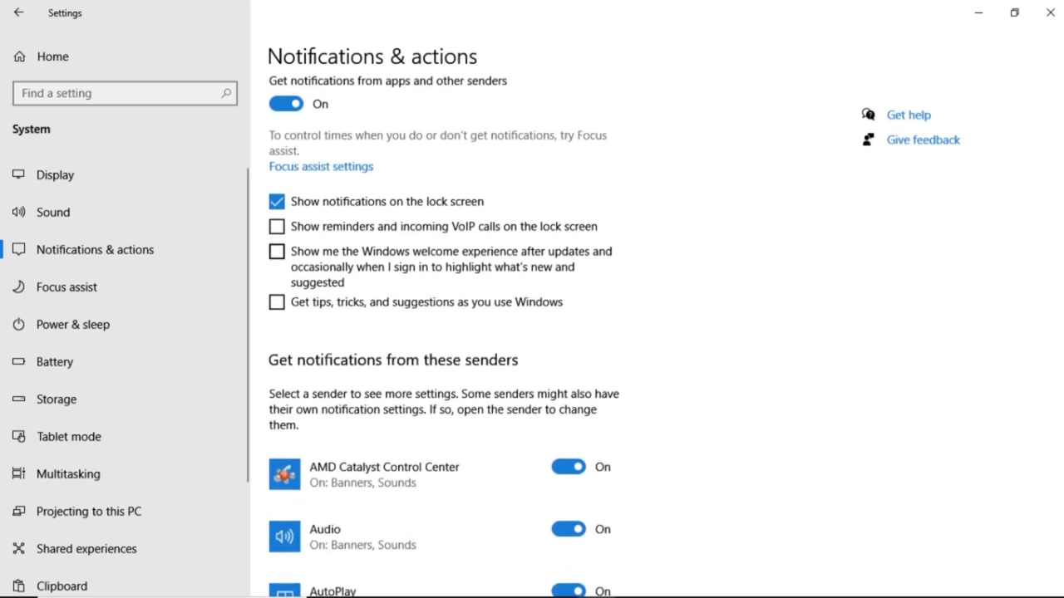
{"action": "scroll", "coordinate": [440, 258], "scroll_direction": "down", "scroll_amount": 19}
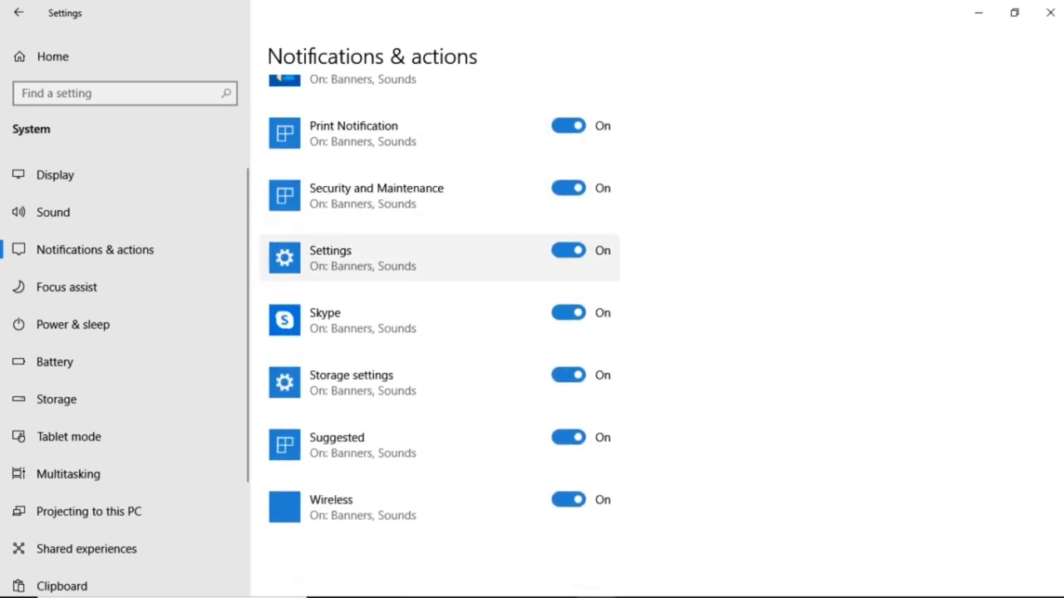
{"action": "scroll", "coordinate": [440, 332], "scroll_direction": "up", "scroll_amount": 10}
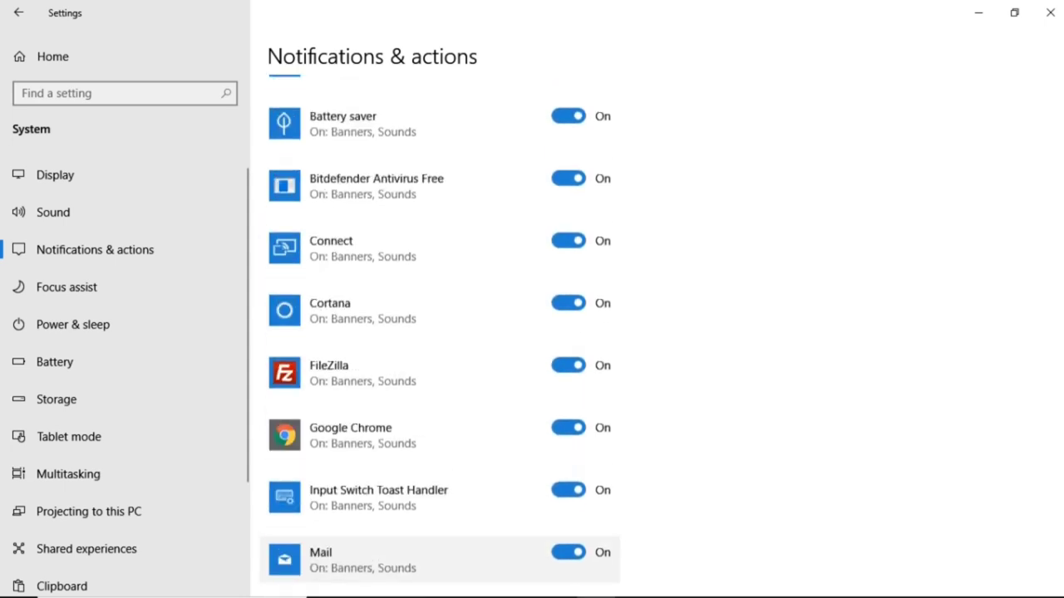
{"action": "scroll", "coordinate": [440, 250], "scroll_direction": "up", "scroll_amount": 11}
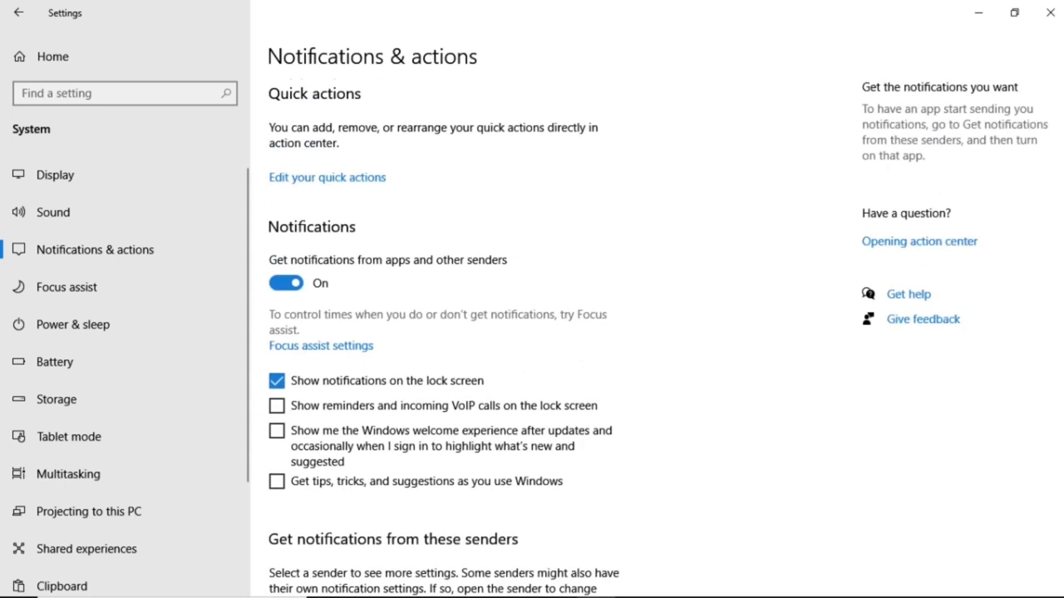
{"action": "left_click", "coordinate": [304, 481]}
{"action": "left_click", "coordinate": [300, 482]}
{"action": "left_click", "coordinate": [296, 430]}
{"action": "left_click", "coordinate": [306, 404]}
{"action": "left_click", "coordinate": [301, 405]}
{"action": "left_click", "coordinate": [607, 360]}
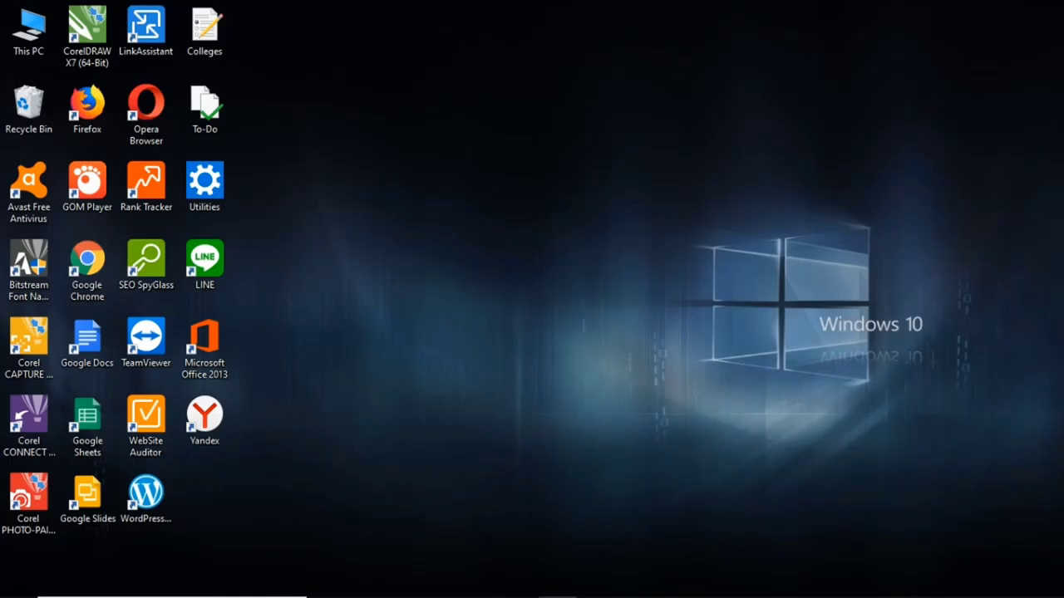
Refresh the desktop and restart the computer through the Shut Down Windows dialog.
{"action": "right_click", "coordinate": [441, 174]}
{"action": "left_click", "coordinate": [480, 262]}
{"action": "key", "text": "alt+F4"}
{"action": "left_click", "coordinate": [496, 242]}
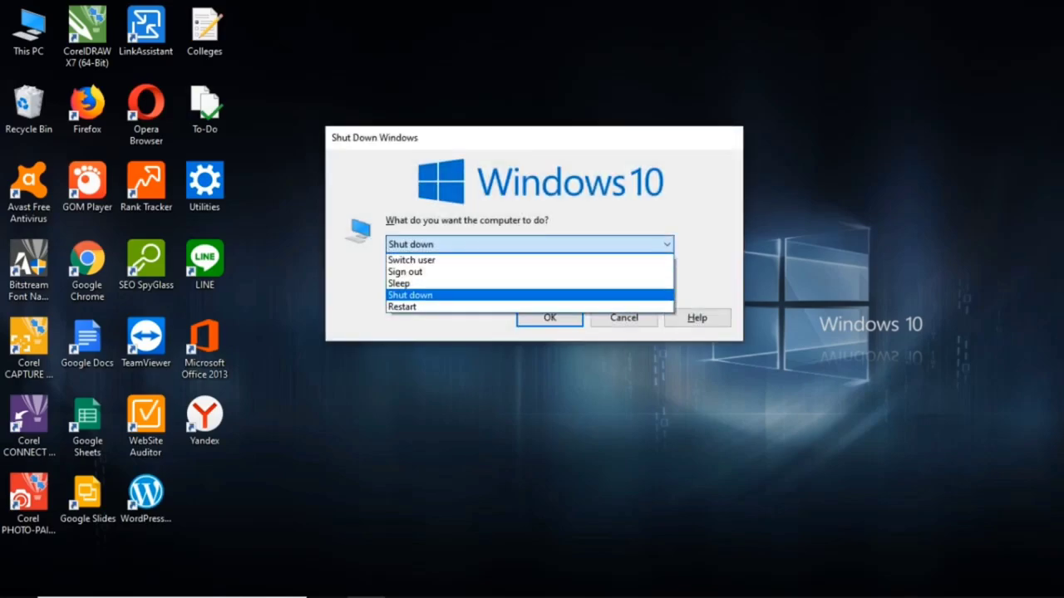
{"action": "left_click", "coordinate": [486, 307]}
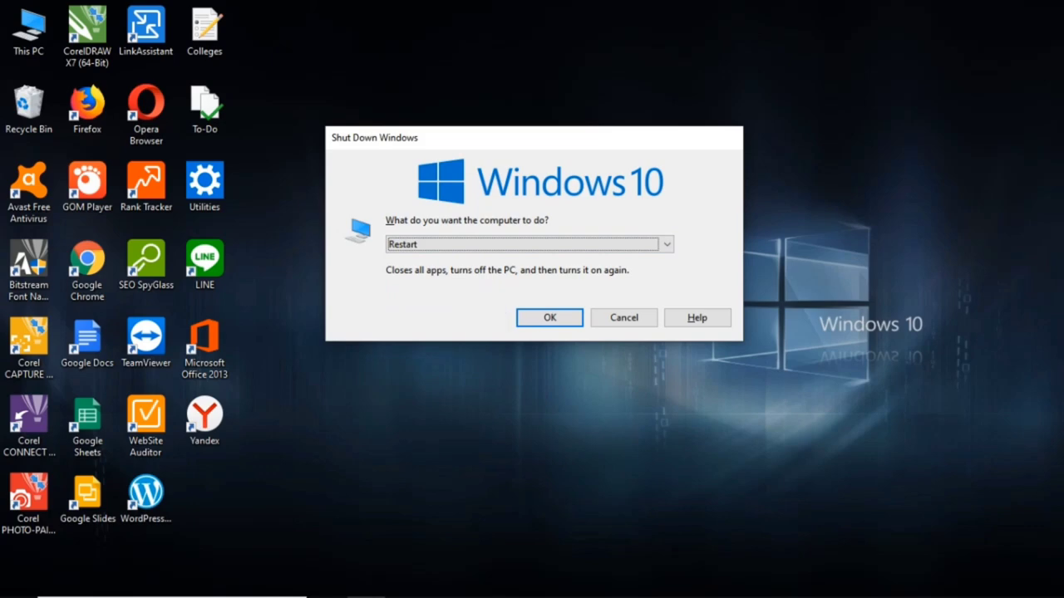
{"action": "key", "text": "Return"}
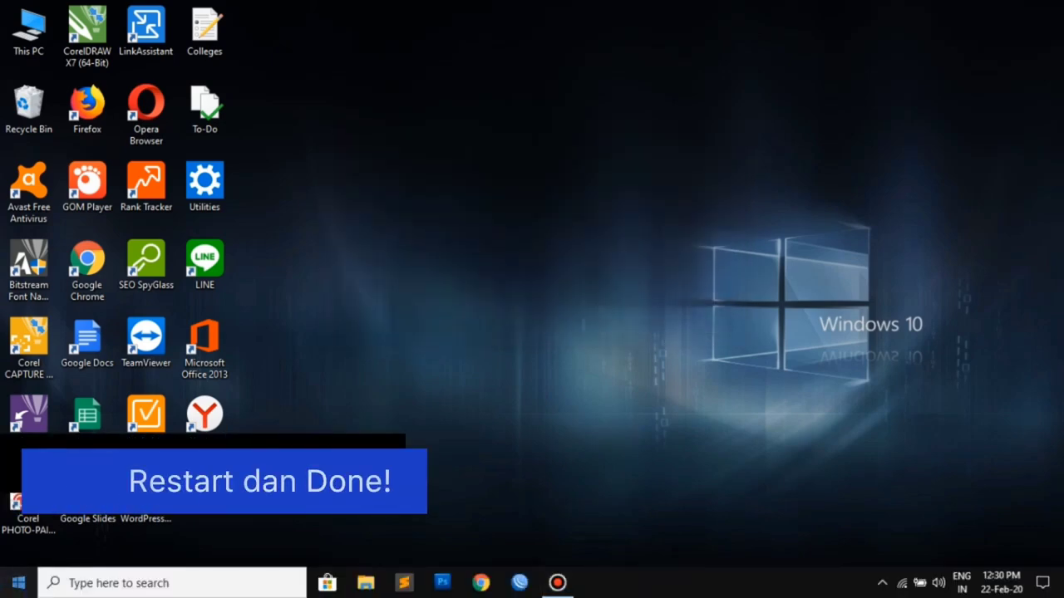
Show the available power options for sleeping, shutting down or restarting the computer.
{"action": "key", "text": "super"}
{"action": "left_click", "coordinate": [20, 548]}
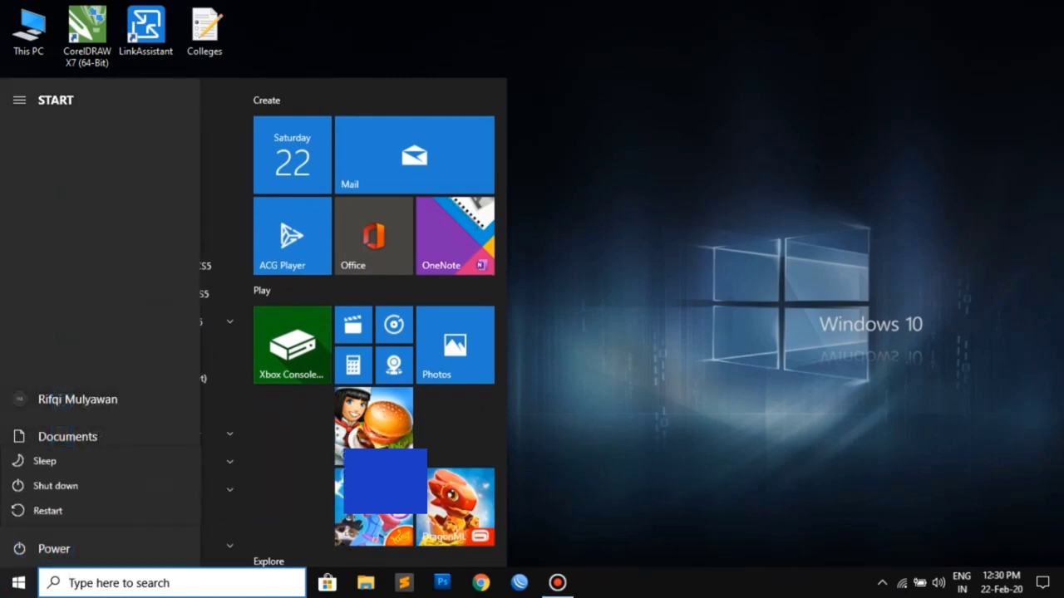